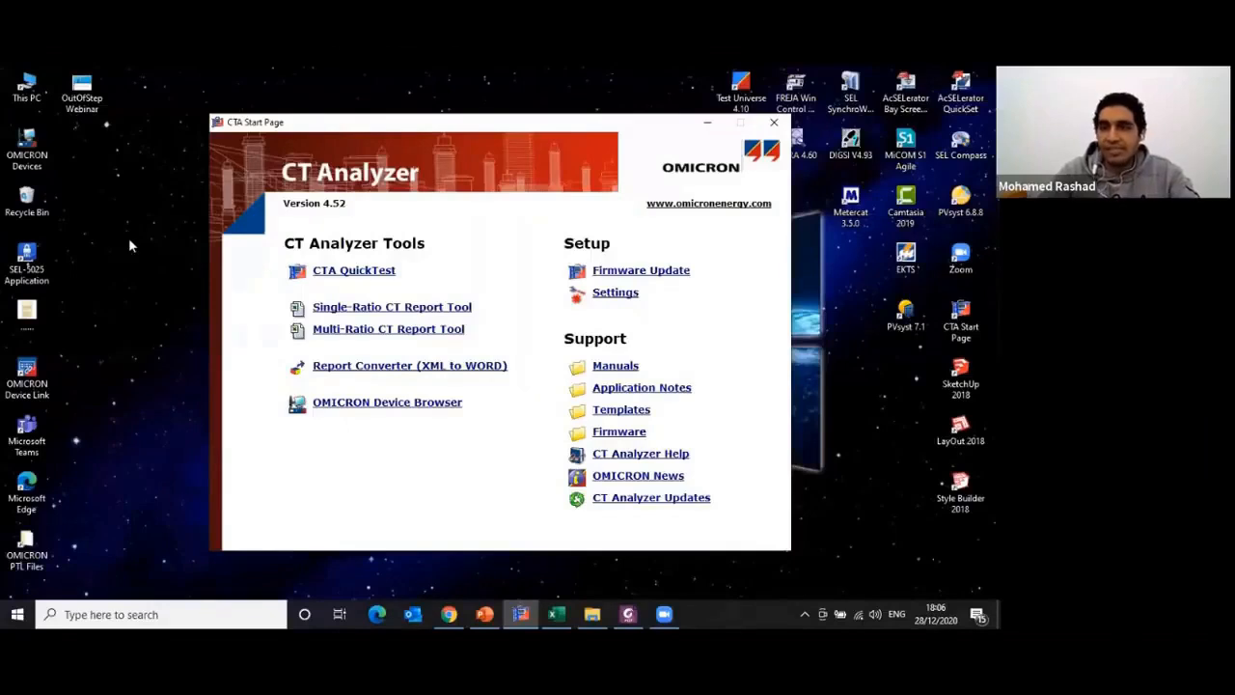
# - Open the Single-Ratio CT Report Tool and bring up its CT test settings
pyautogui.click(955, 324)
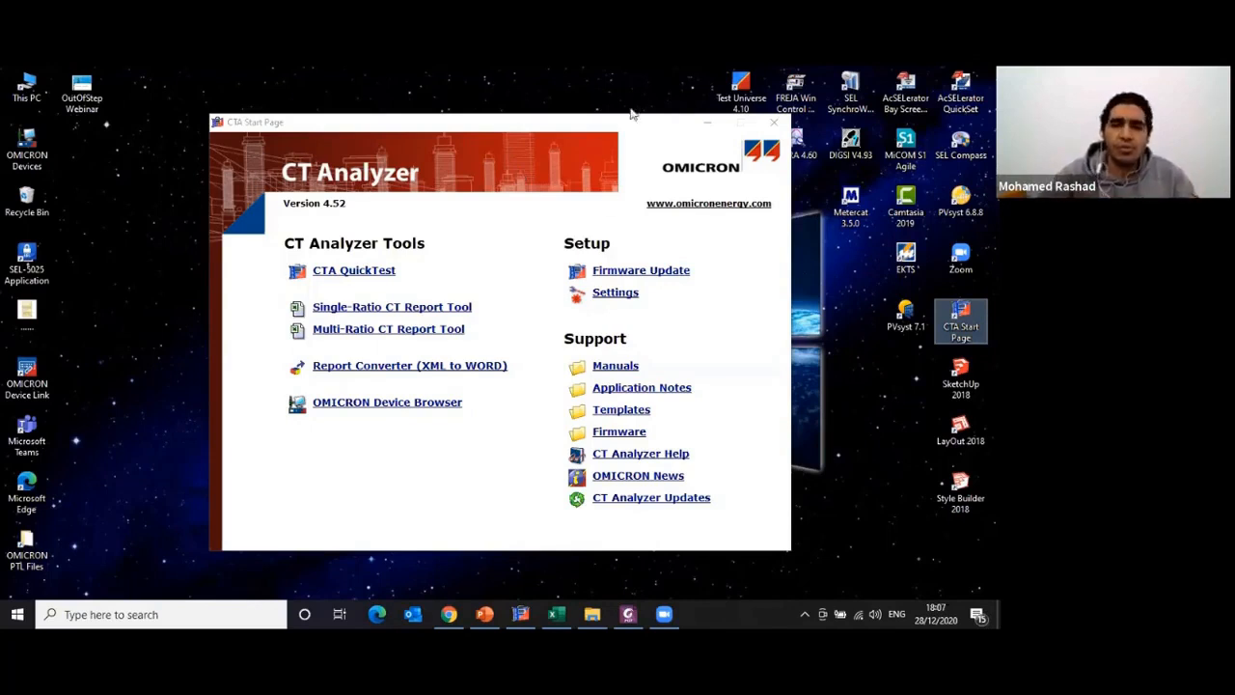
pyautogui.click(384, 307)
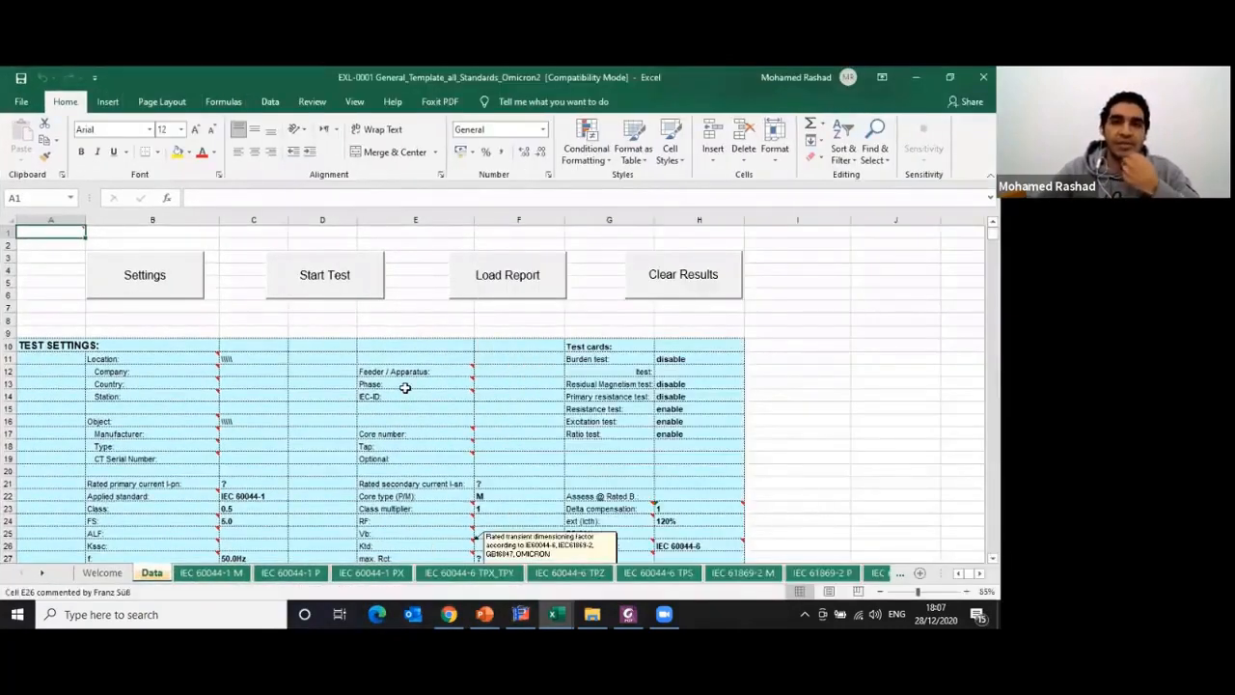
pyautogui.moveTo(405, 386)
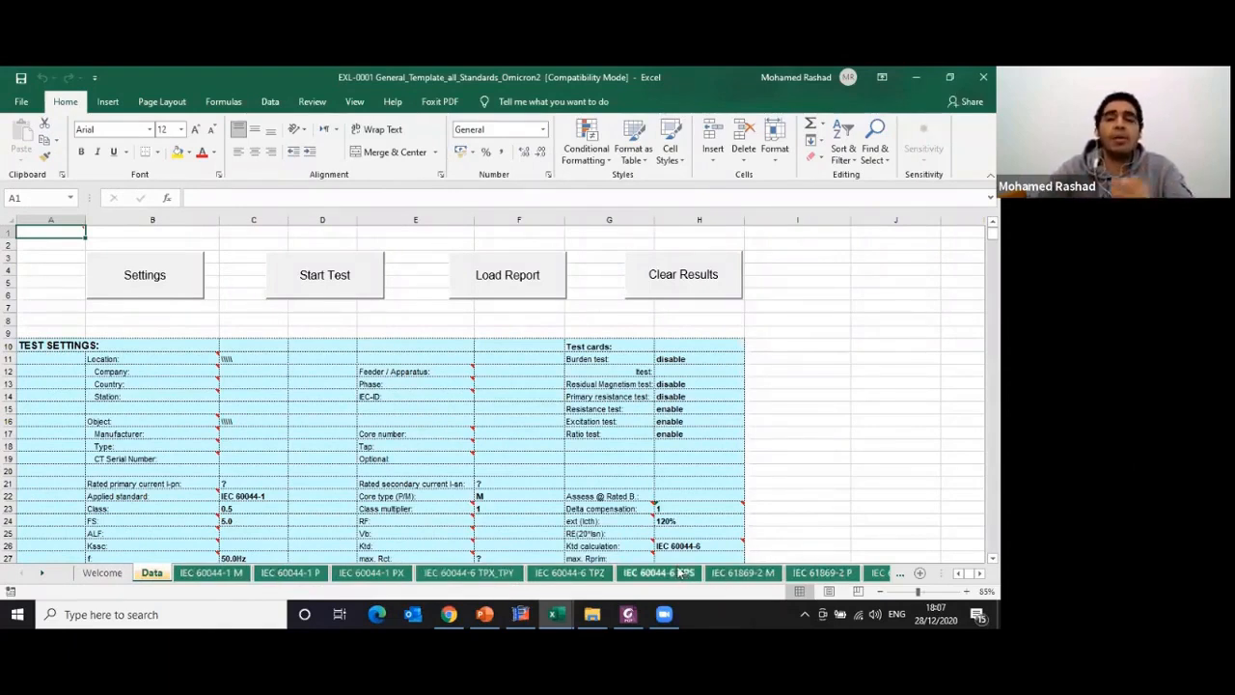
pyautogui.click(162, 289)
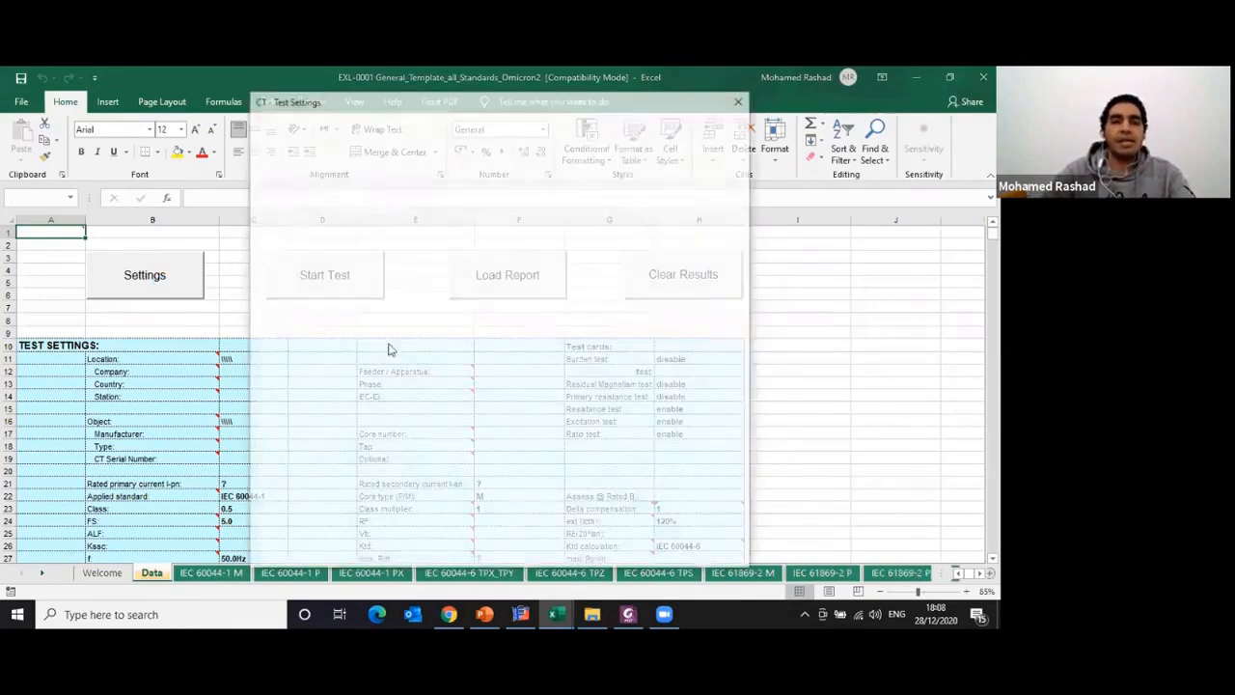
# - Fill in the CT location: station "alfanar TI", company "alfanar", feeder "+H01", phase "R" and country "KSA"
pyautogui.click(351, 159)
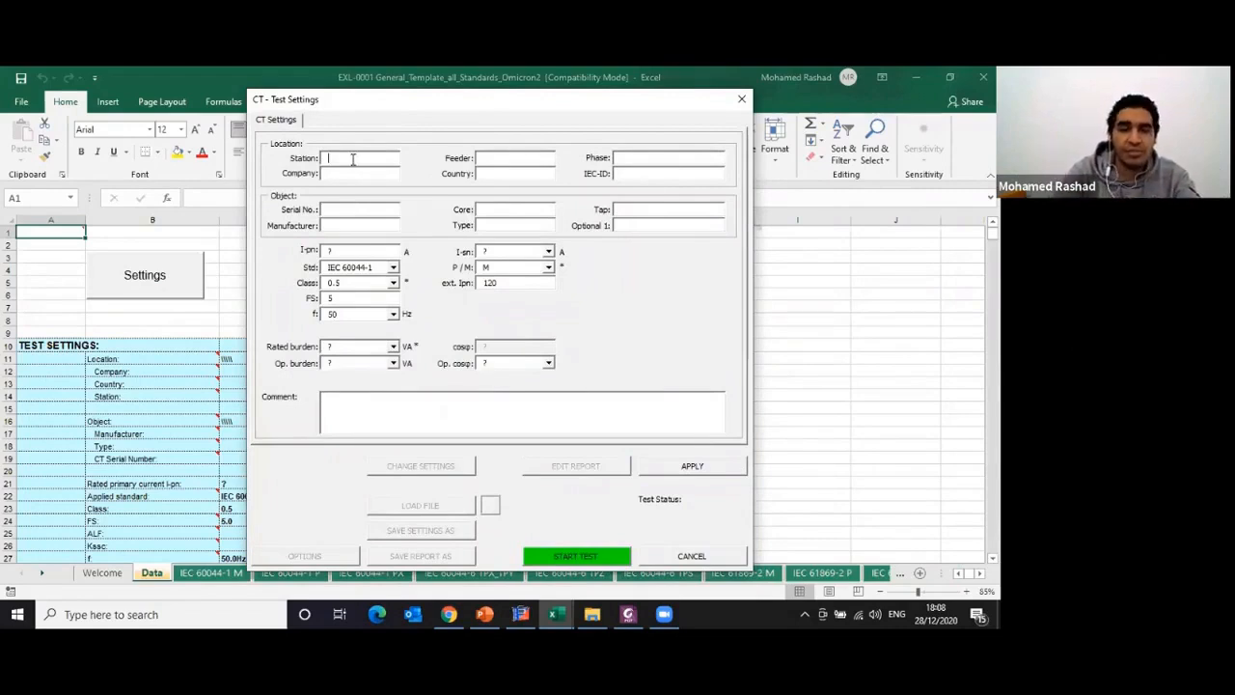
pyautogui.write('alfanar')
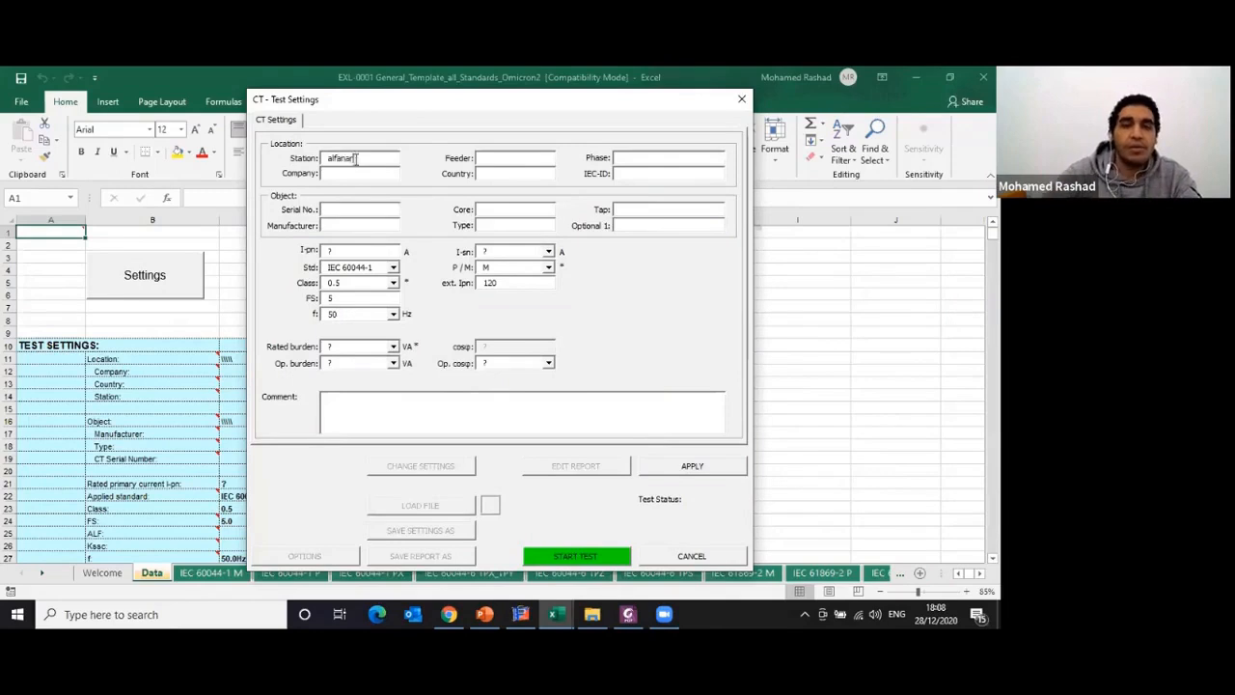
pyautogui.write(' T1')
pyautogui.click(367, 177)
pyautogui.write('alfanar')
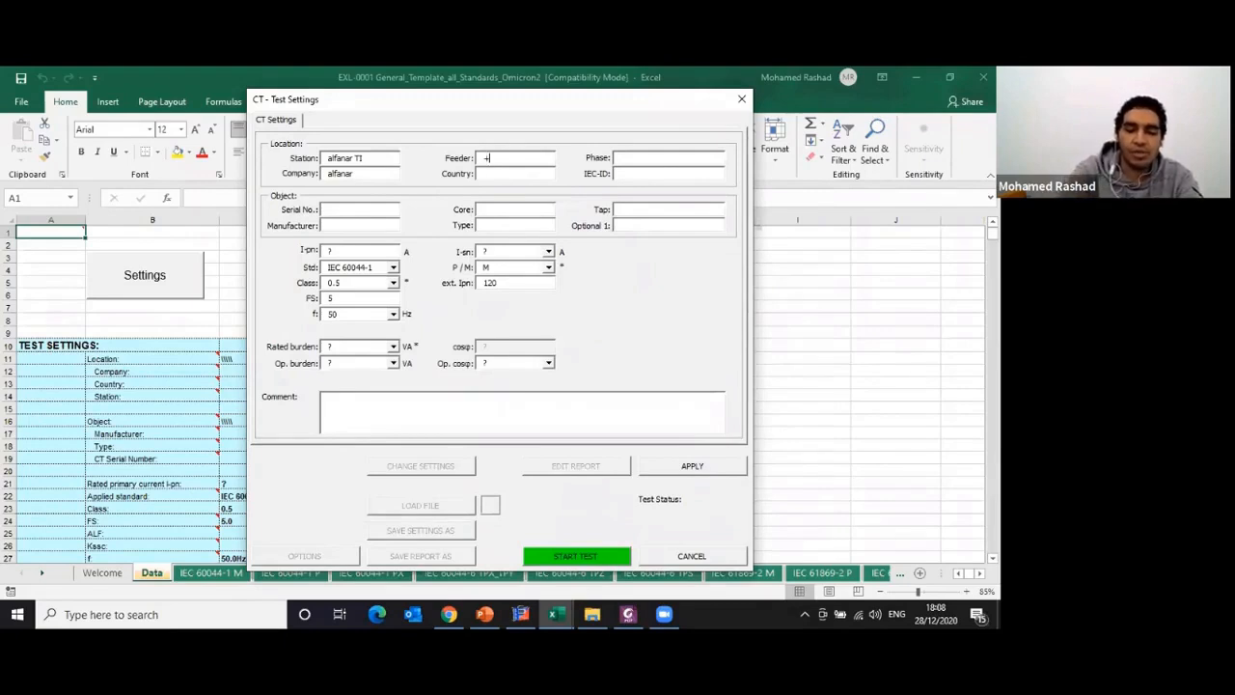
pyautogui.write('H01')
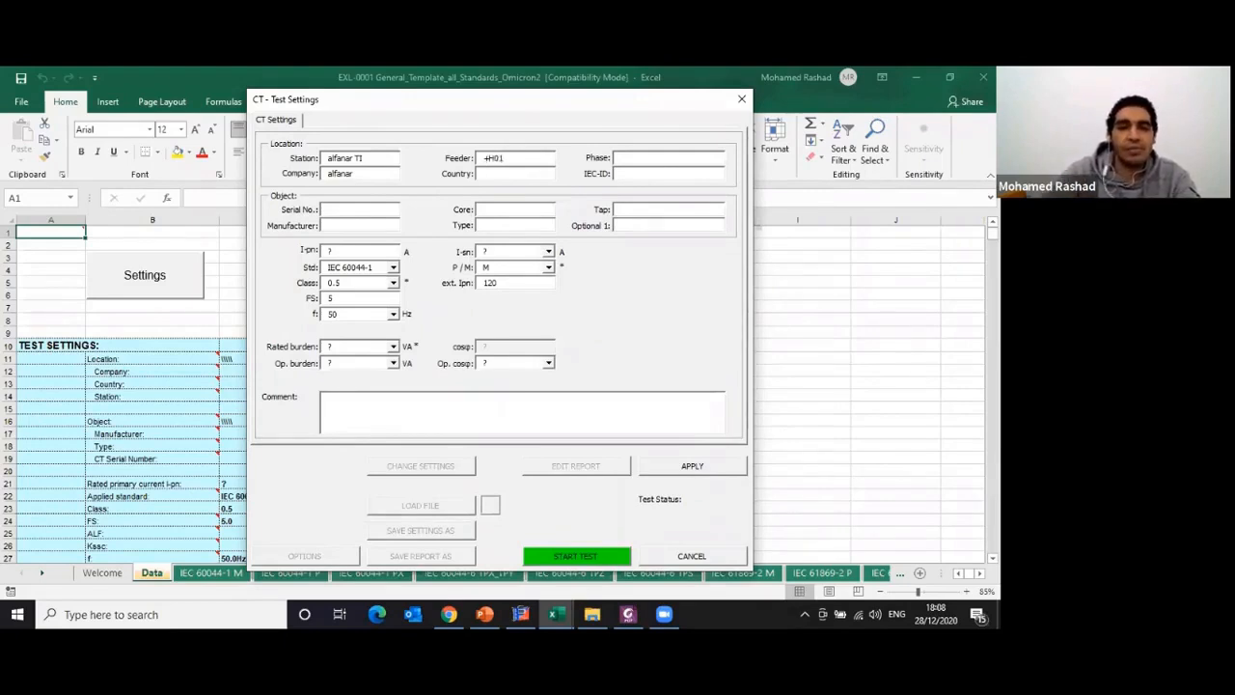
pyautogui.click(631, 157)
pyautogui.write('R')
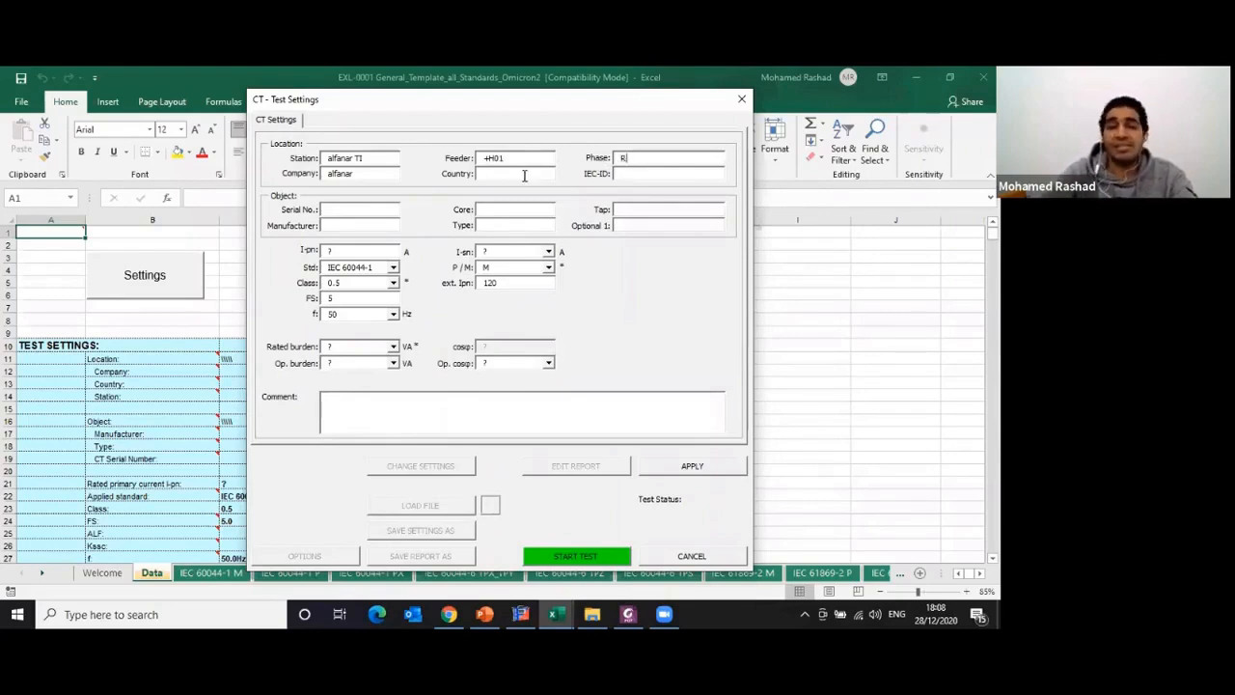
pyautogui.write('KSA')
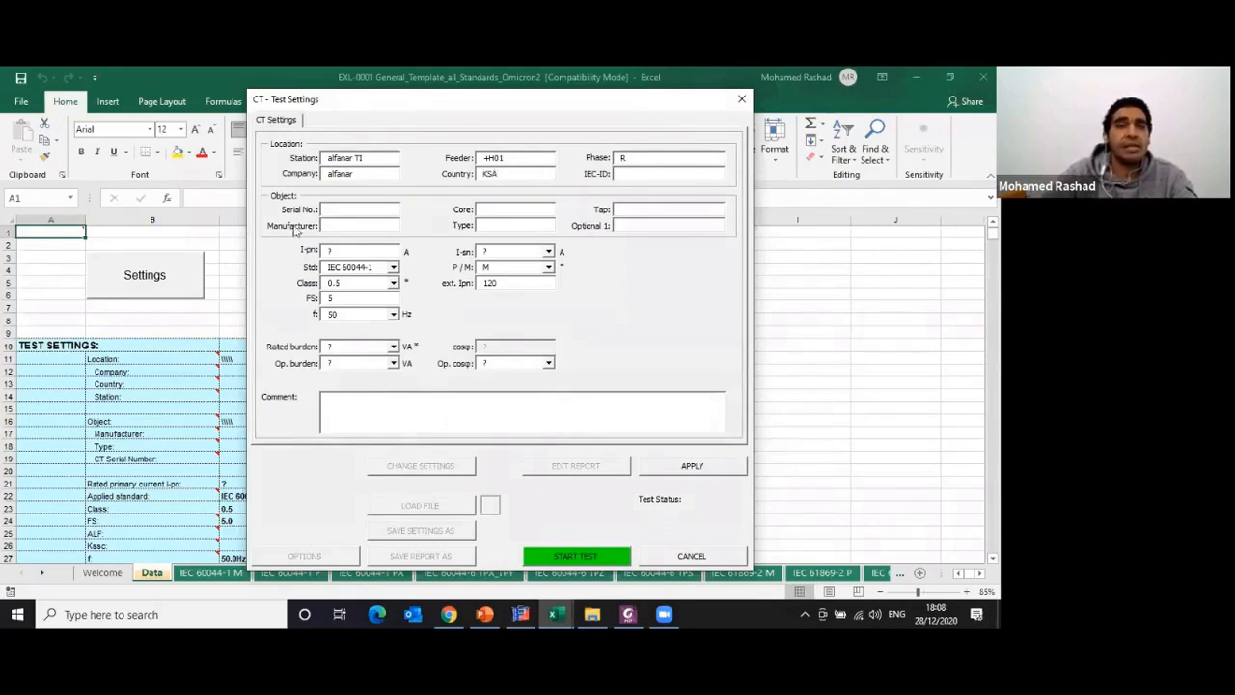
# - Fill in the CT object data: serial number 125486258, core "Core_1", tap "1S1-1S3" and manufacturer "ELEQ"
pyautogui.write('125486258')
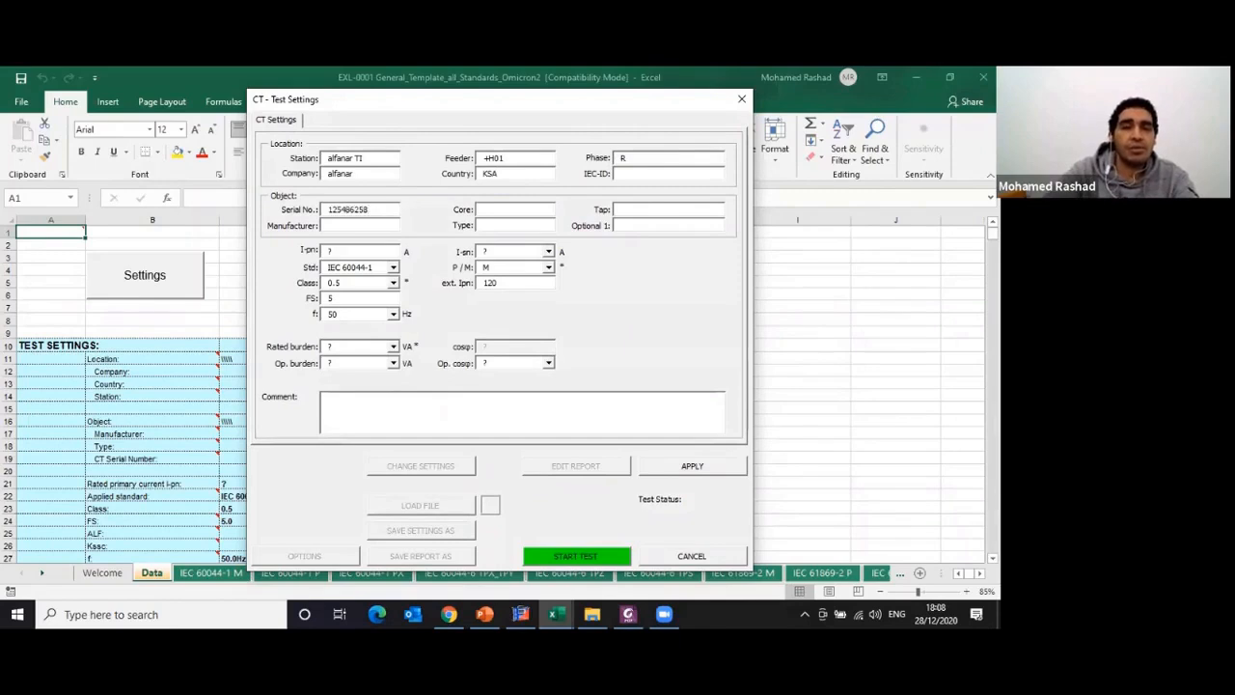
pyautogui.click(499, 211)
pyautogui.write('Core_1')
pyautogui.click(637, 210)
pyautogui.write('1S1-1S2')
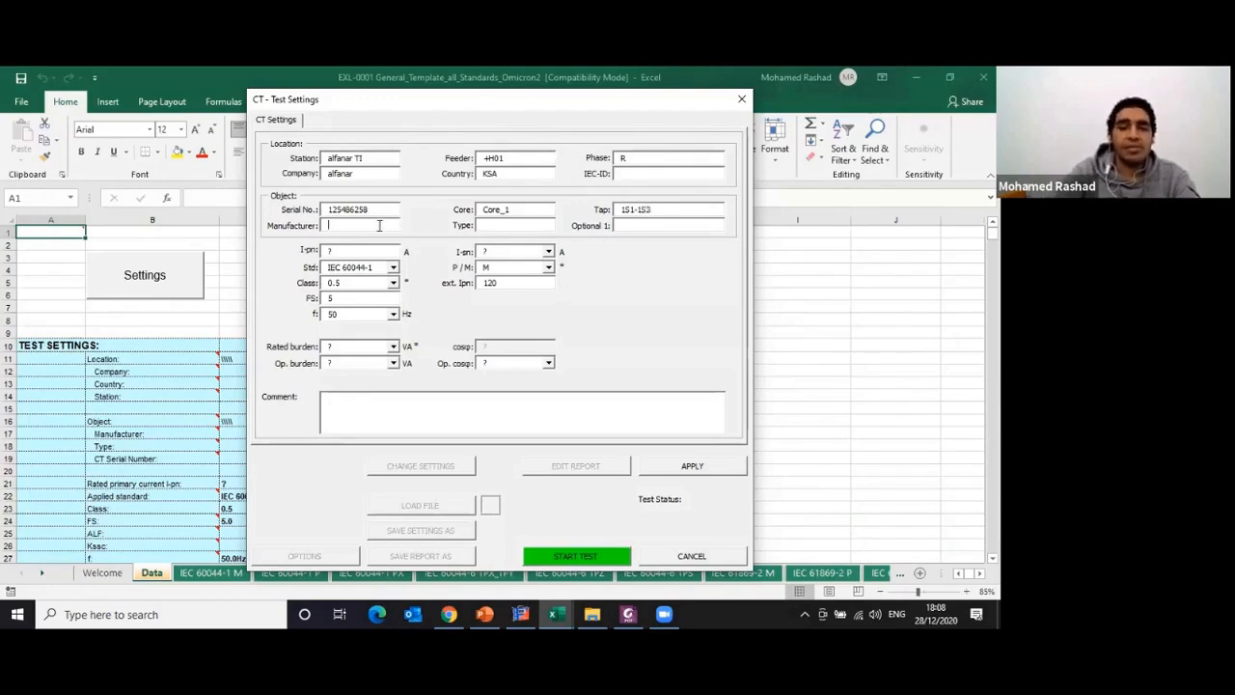
pyautogui.write('ELEQ')
pyautogui.click(526, 221)
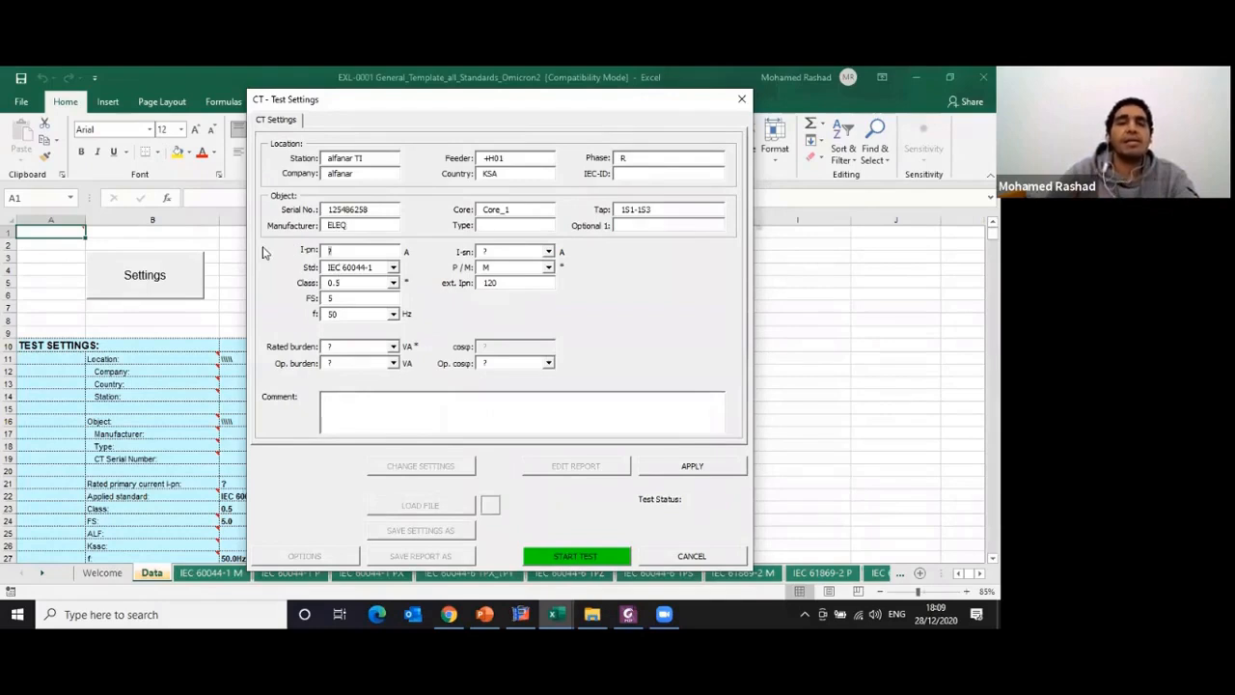
# - Set the CT's rated primary current to 1000 A and rated secondary current to 1 A
pyautogui.write('1000')
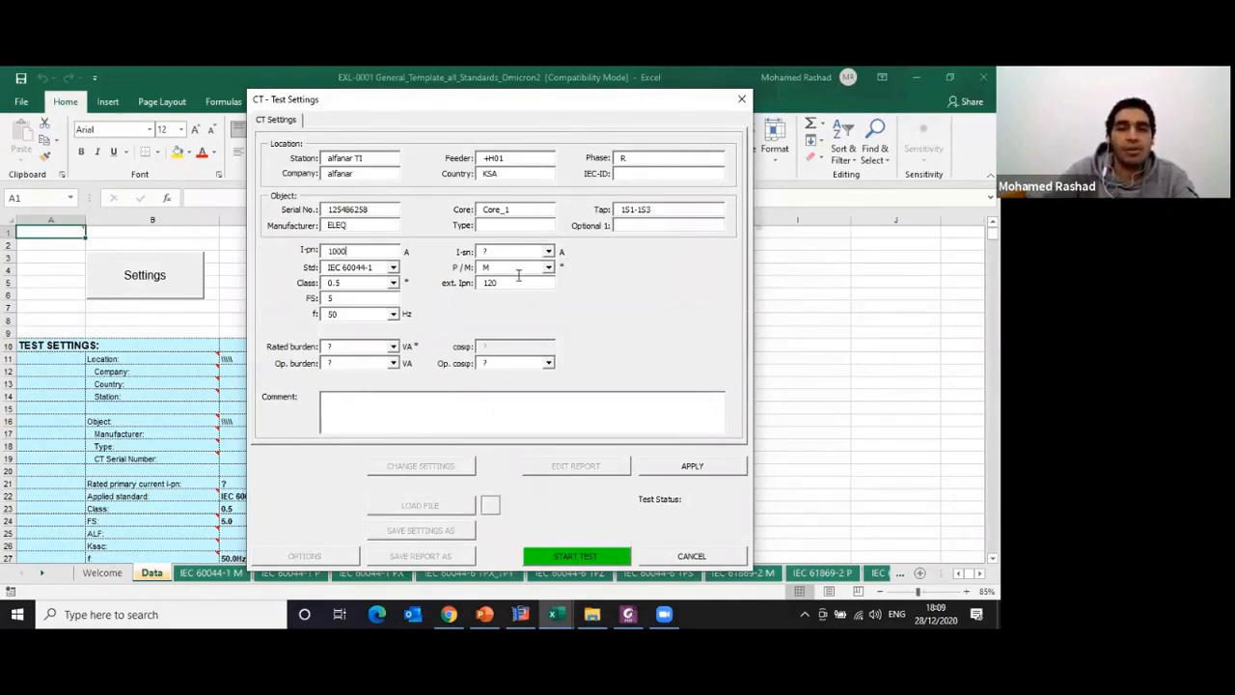
pyautogui.click(506, 251)
pyautogui.press('BackSpace')
pyautogui.write('1')
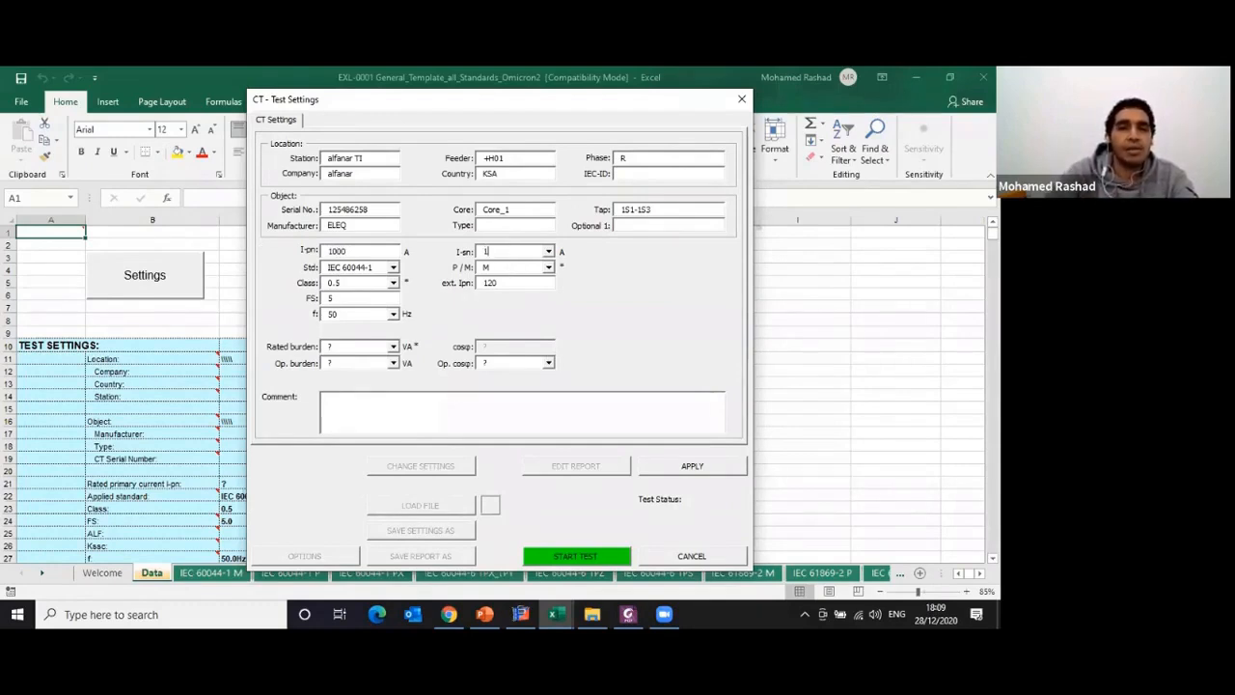
# - Set the applied standard to IEC 61869-2 and the core type to protection (P)
pyautogui.click(394, 268)
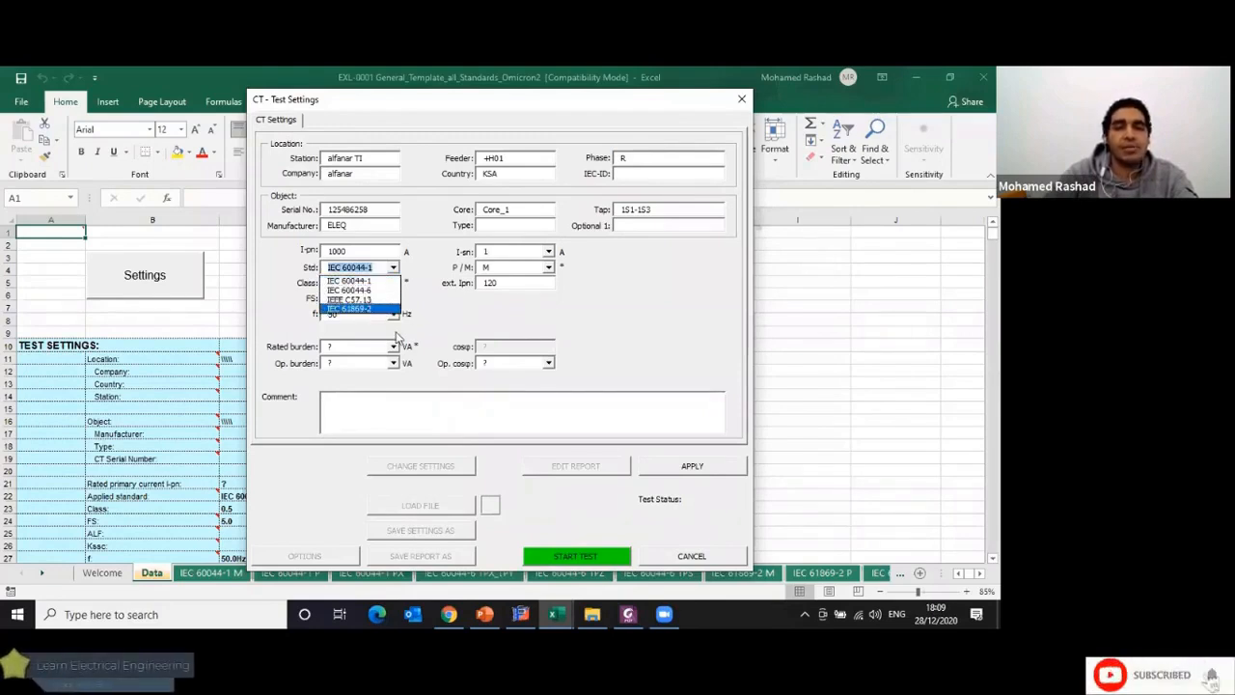
pyautogui.click(367, 310)
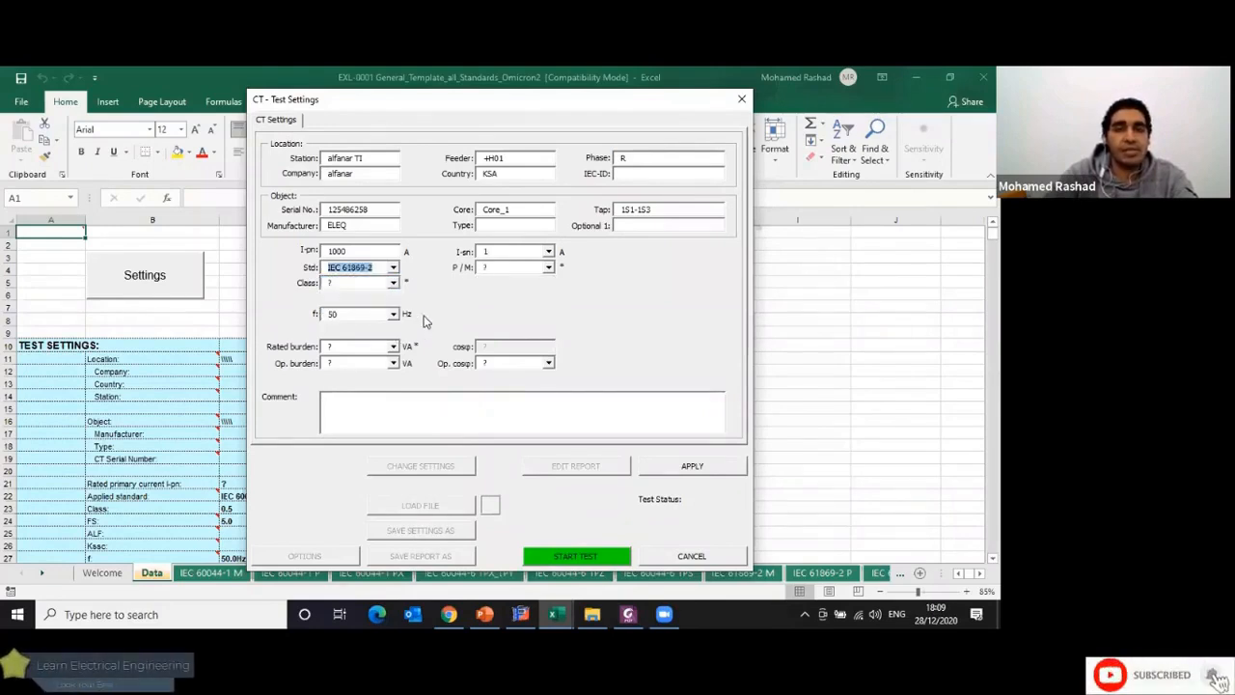
pyautogui.click(548, 267)
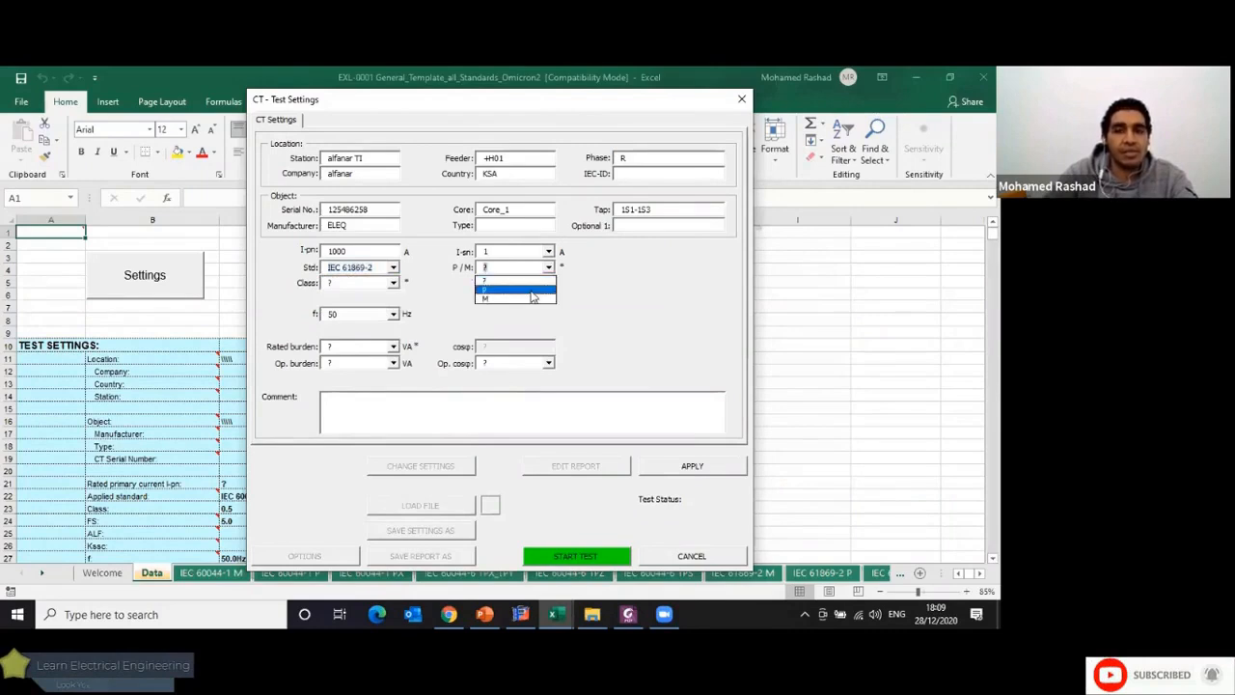
pyautogui.click(521, 290)
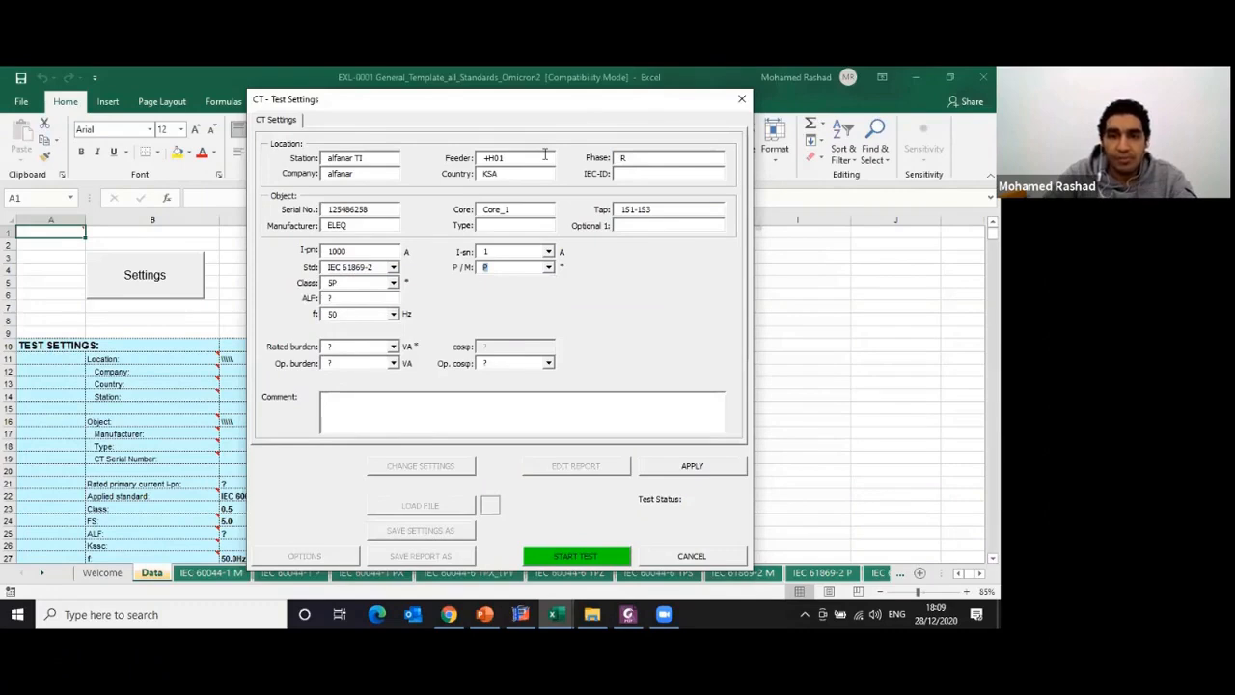
# - Set the accuracy limit factor (ALF) to 20 and the frequency to 60 Hz
pyautogui.click(359, 301)
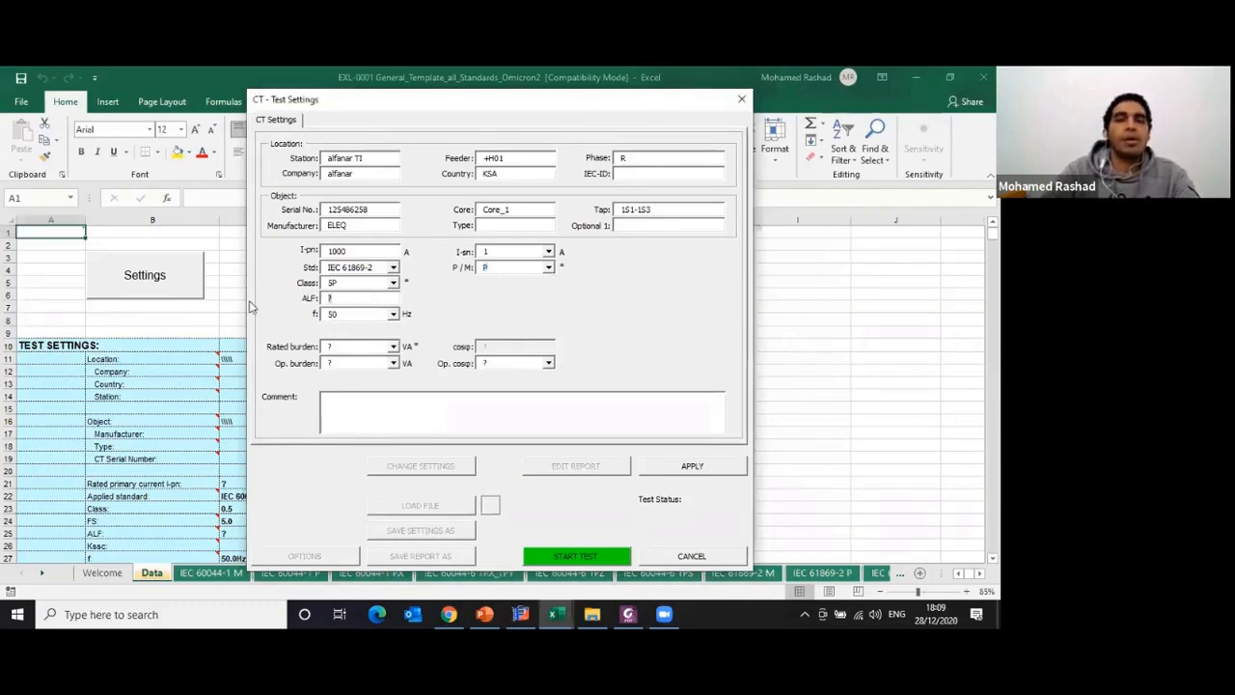
pyautogui.write('20')
pyautogui.click(392, 313)
pyautogui.click(360, 345)
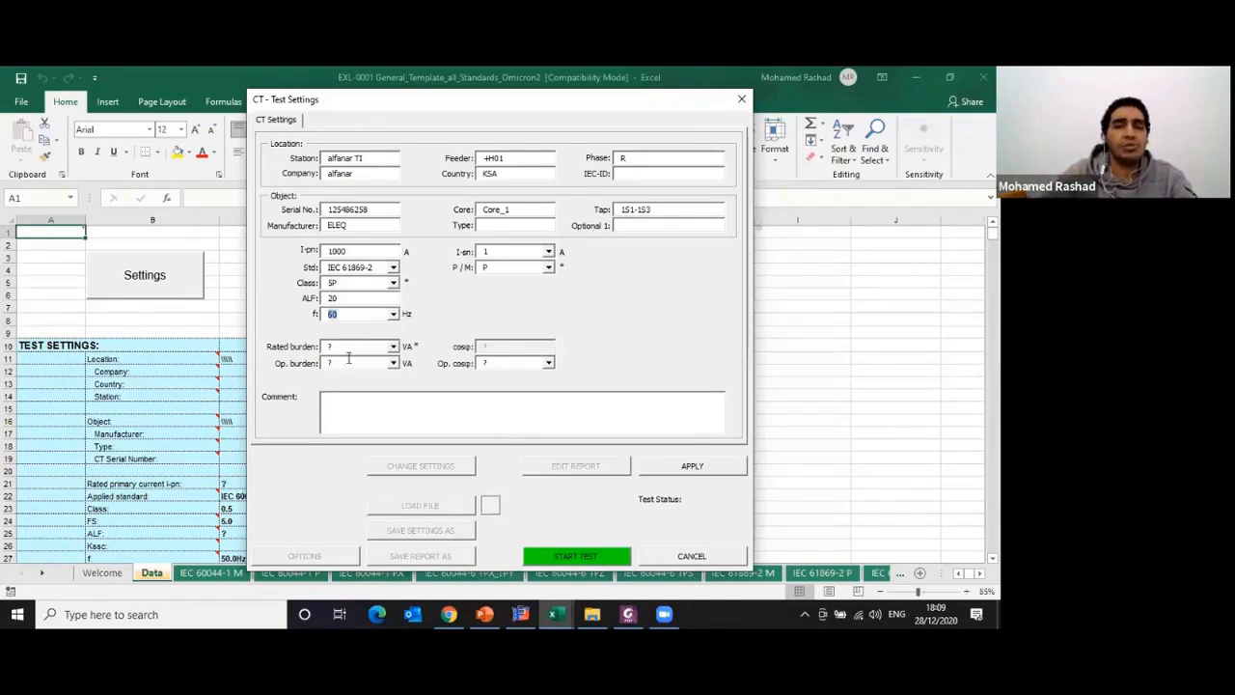
# - Set the rated burden of the CT to 30 VA
pyautogui.click(392, 346)
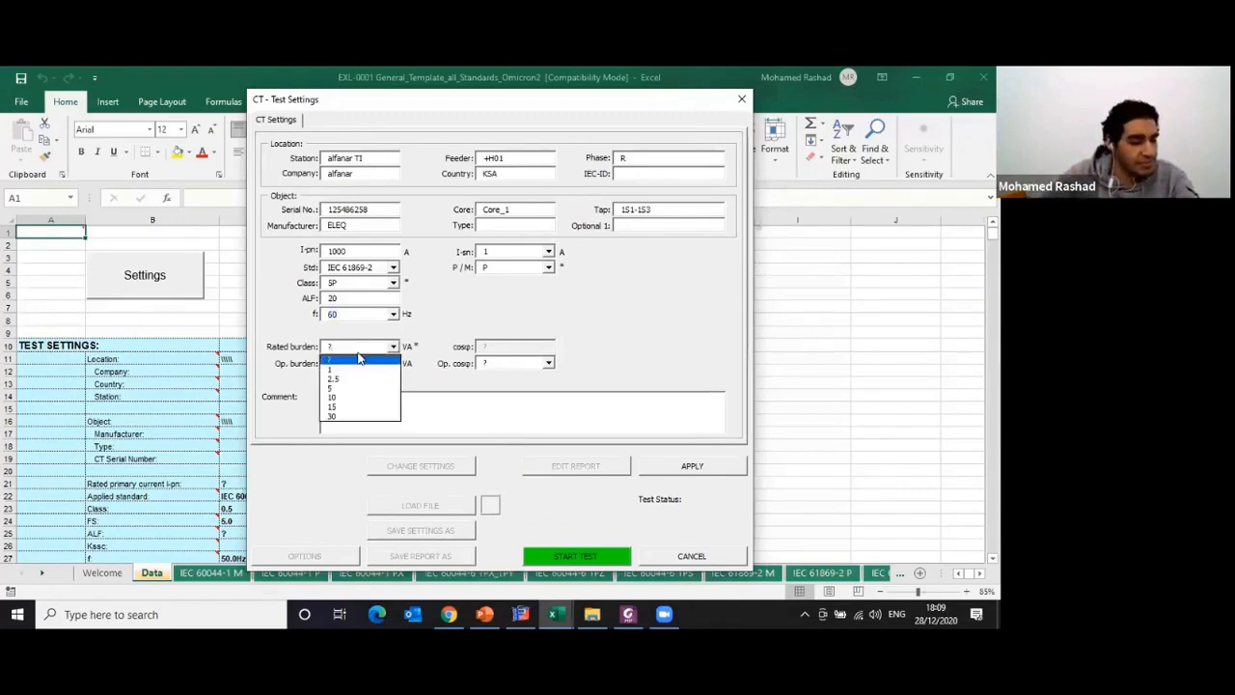
pyautogui.click(353, 416)
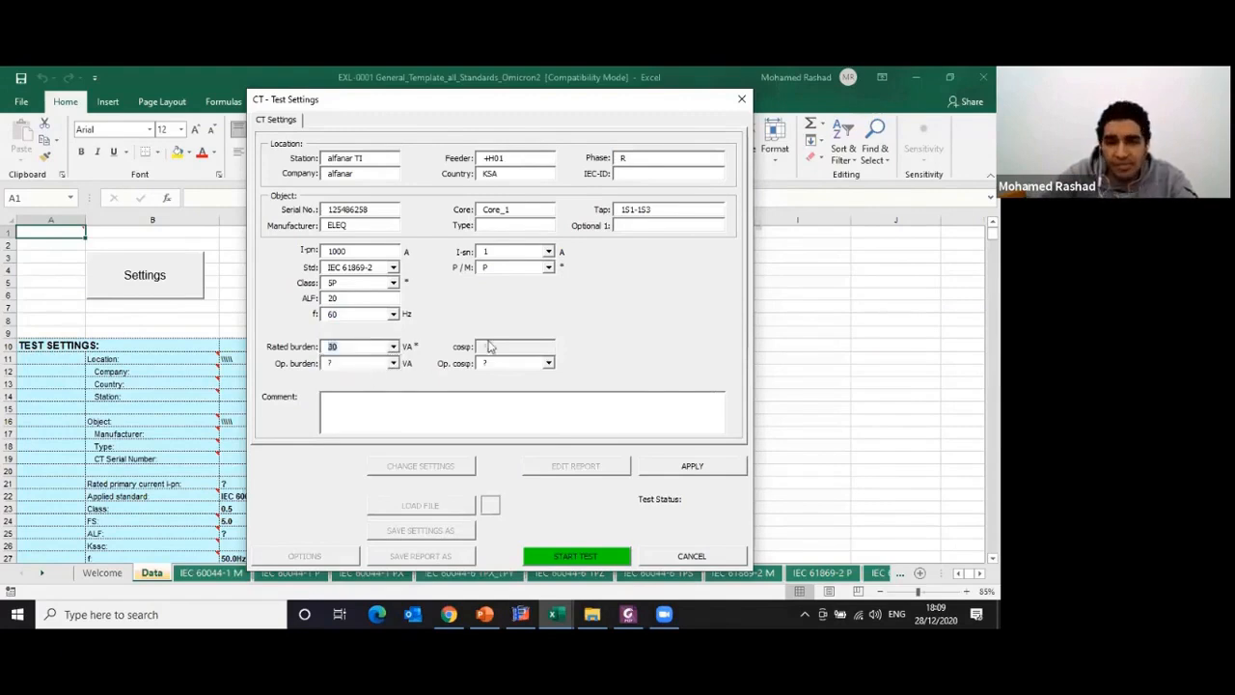
pyautogui.press('Tab')
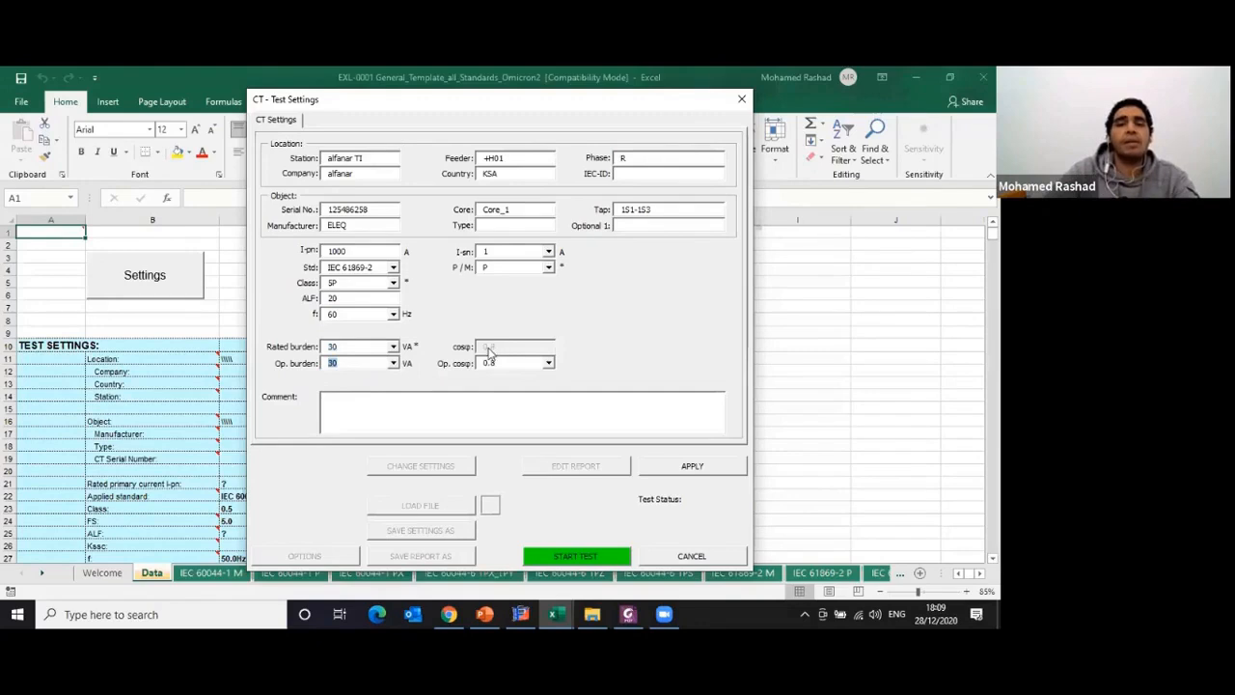
# - Set the operating burden to 60 VA with an operating power factor of 0.8
pyautogui.click(394, 363)
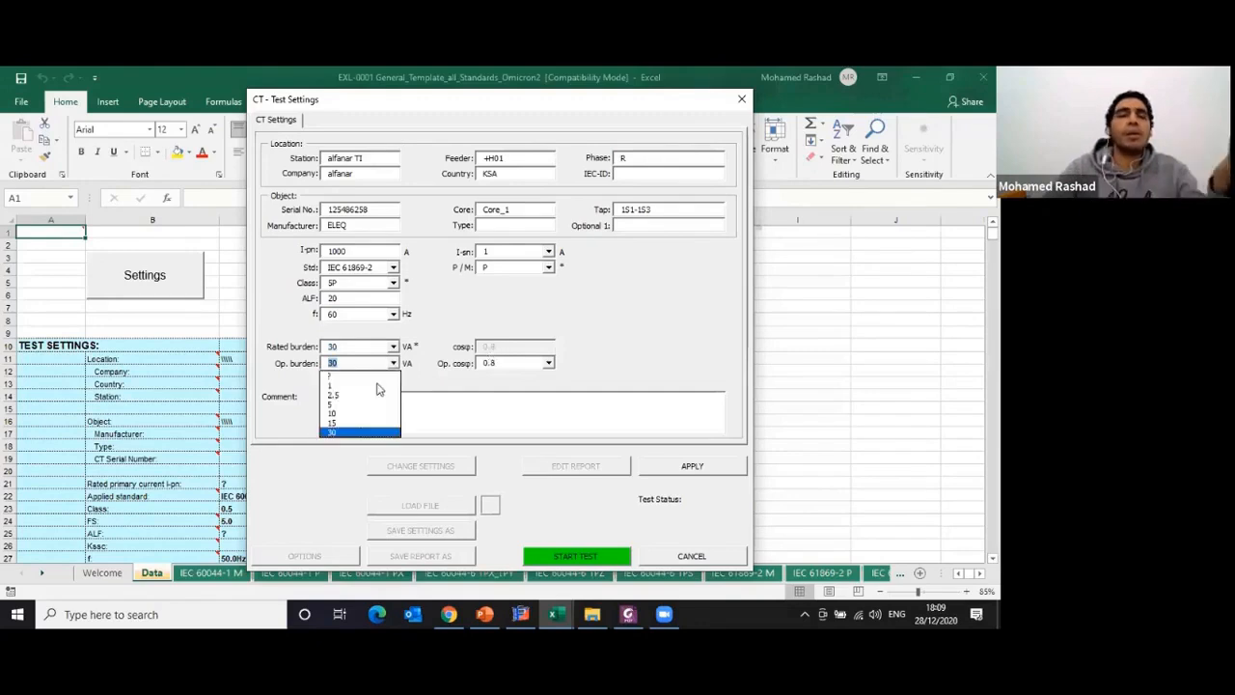
pyautogui.click(357, 363)
pyautogui.moveTo(357, 363); pyautogui.dragTo(203, 343)
pyautogui.write('60')
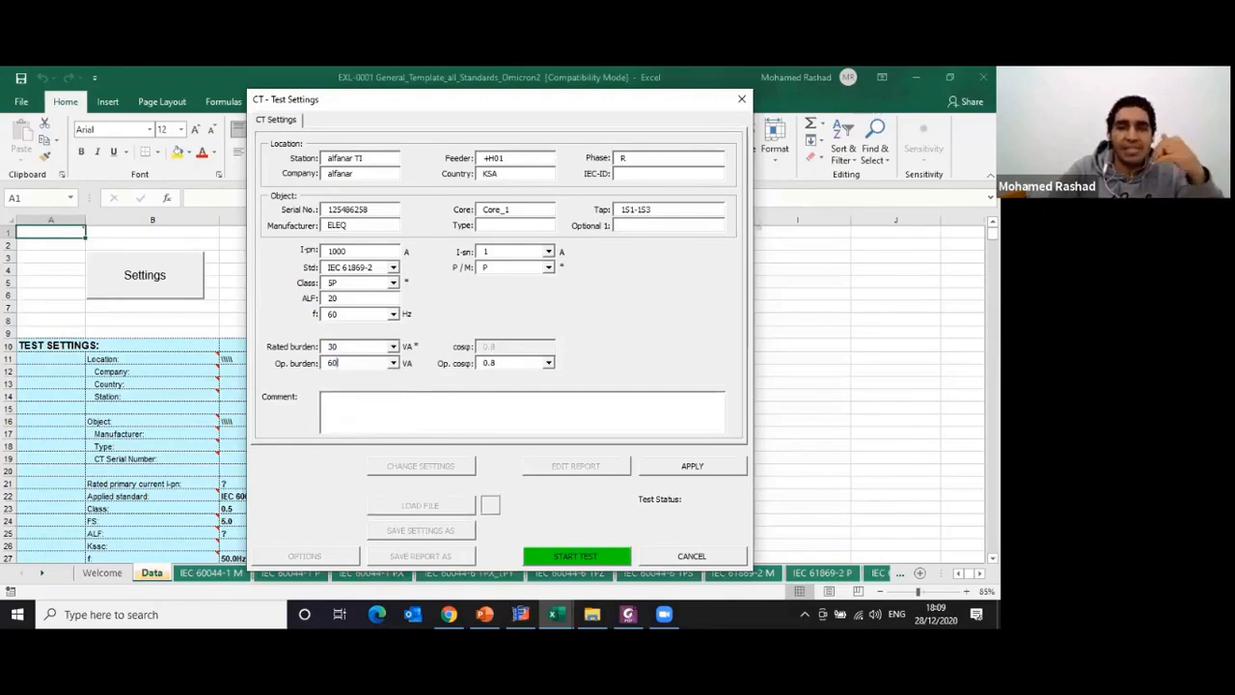
pyautogui.click(544, 365)
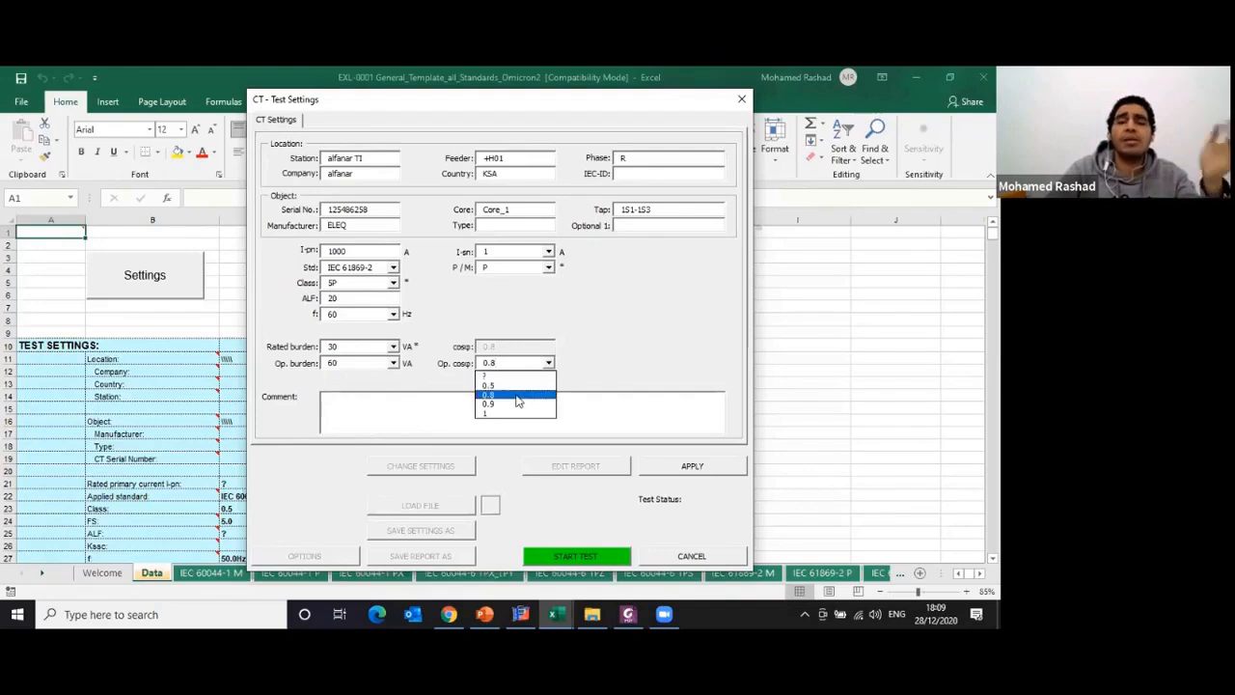
pyautogui.click(516, 395)
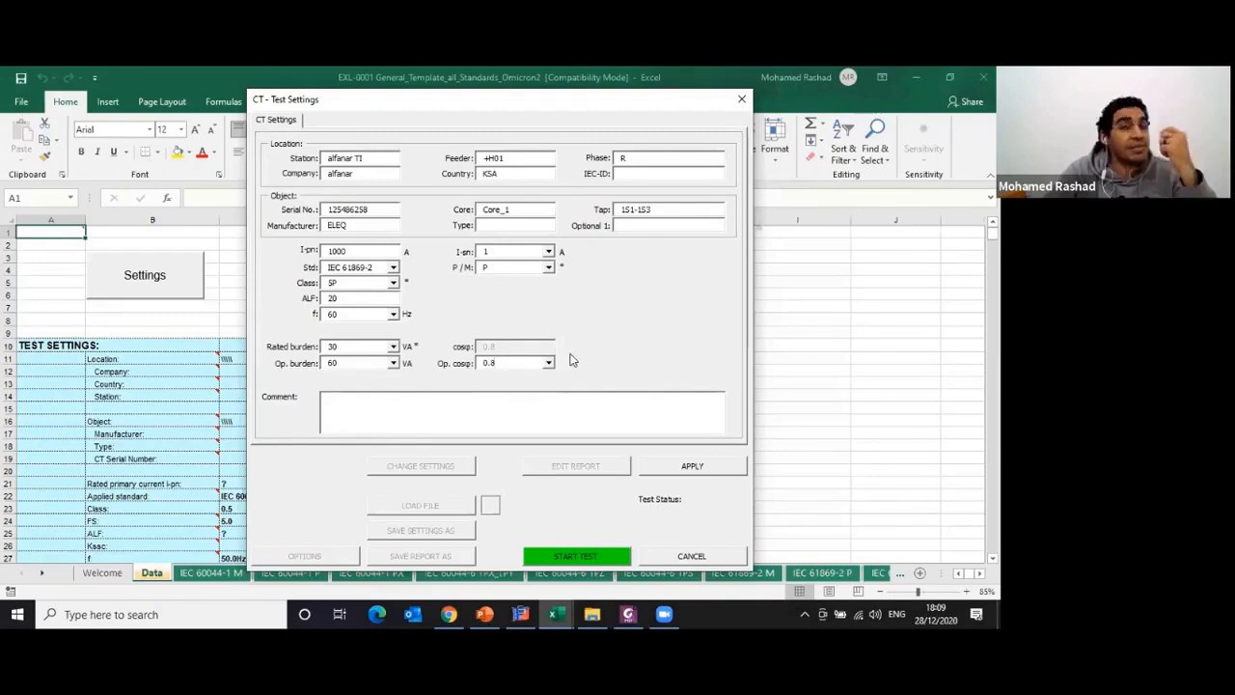
# - Apply the CT settings and, in the test options, set the measurement temperature to 18 with °C as the temperature unit
pyautogui.click(692, 465)
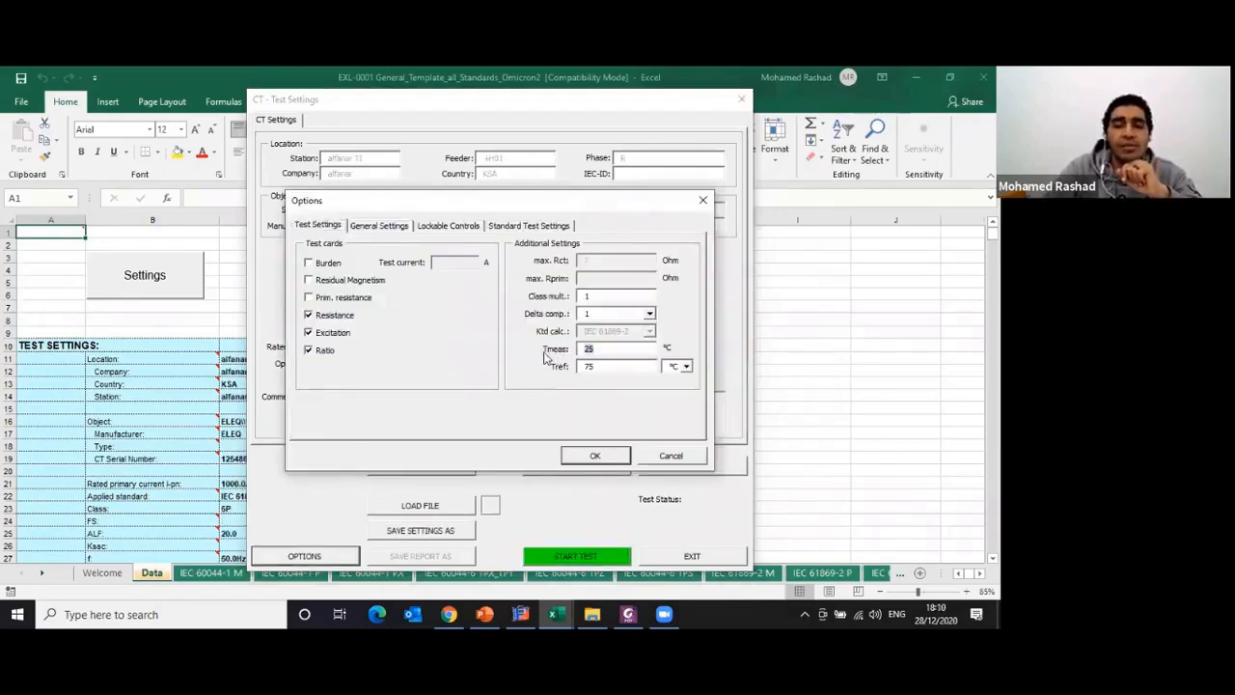
pyautogui.write('18')
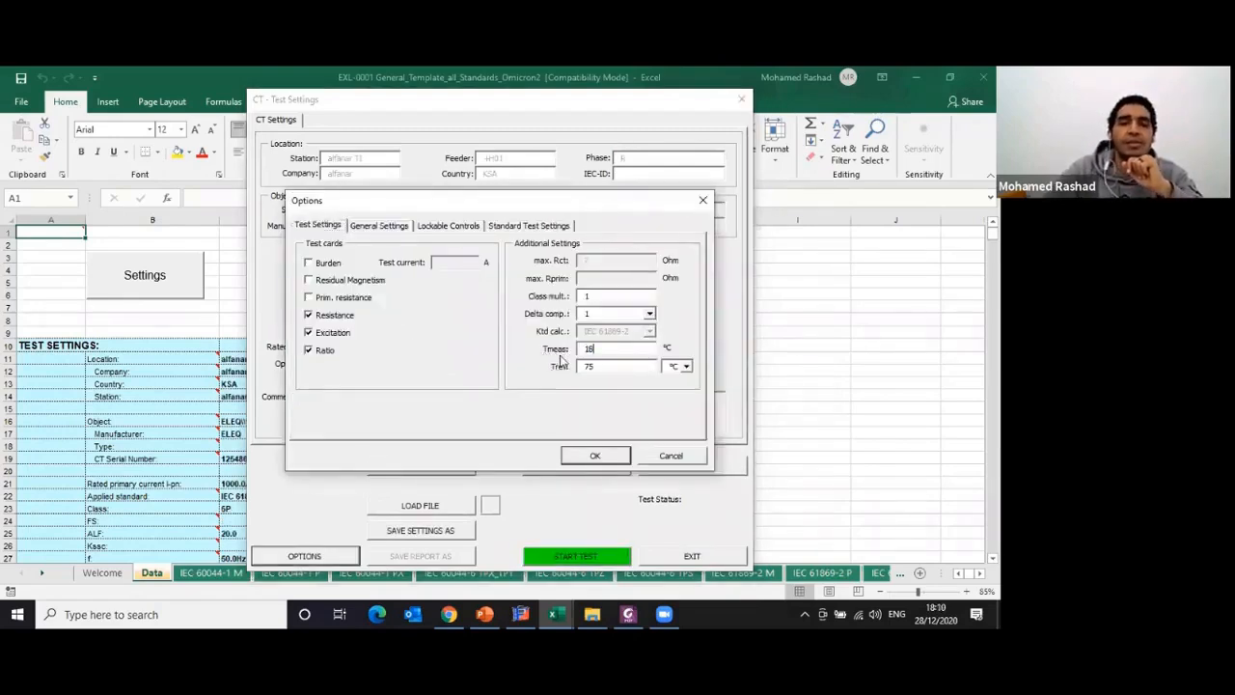
pyautogui.click(684, 369)
pyautogui.click(687, 381)
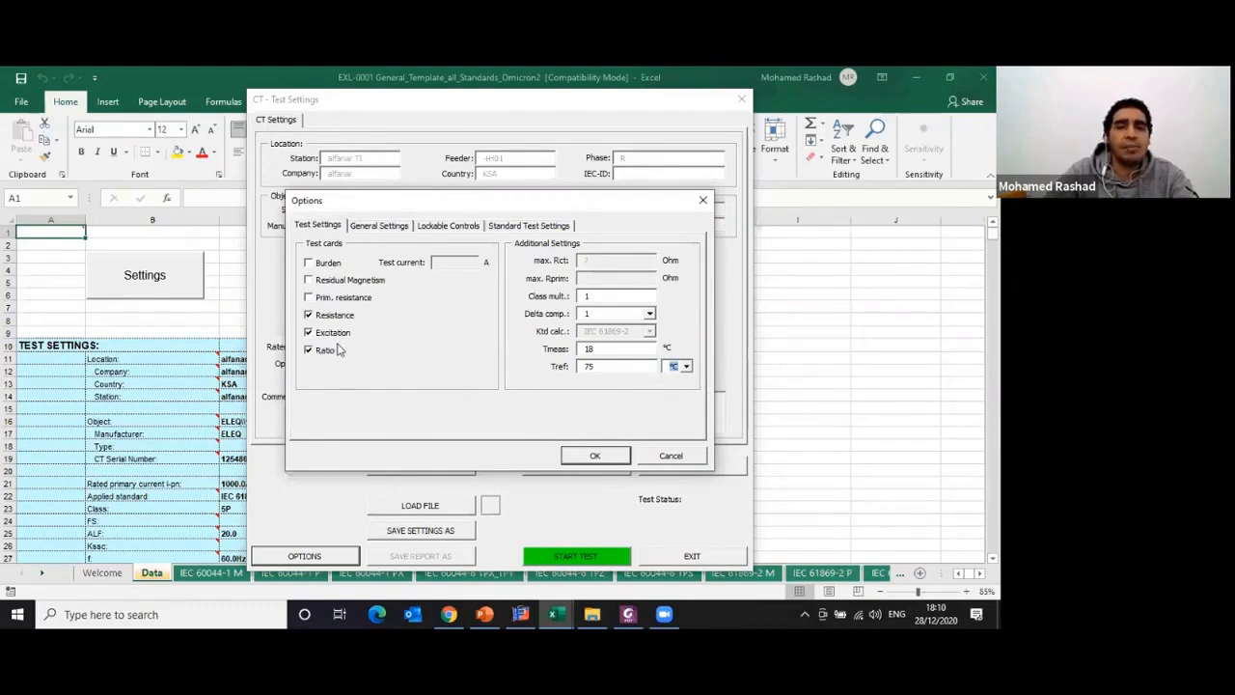
pyautogui.click(591, 456)
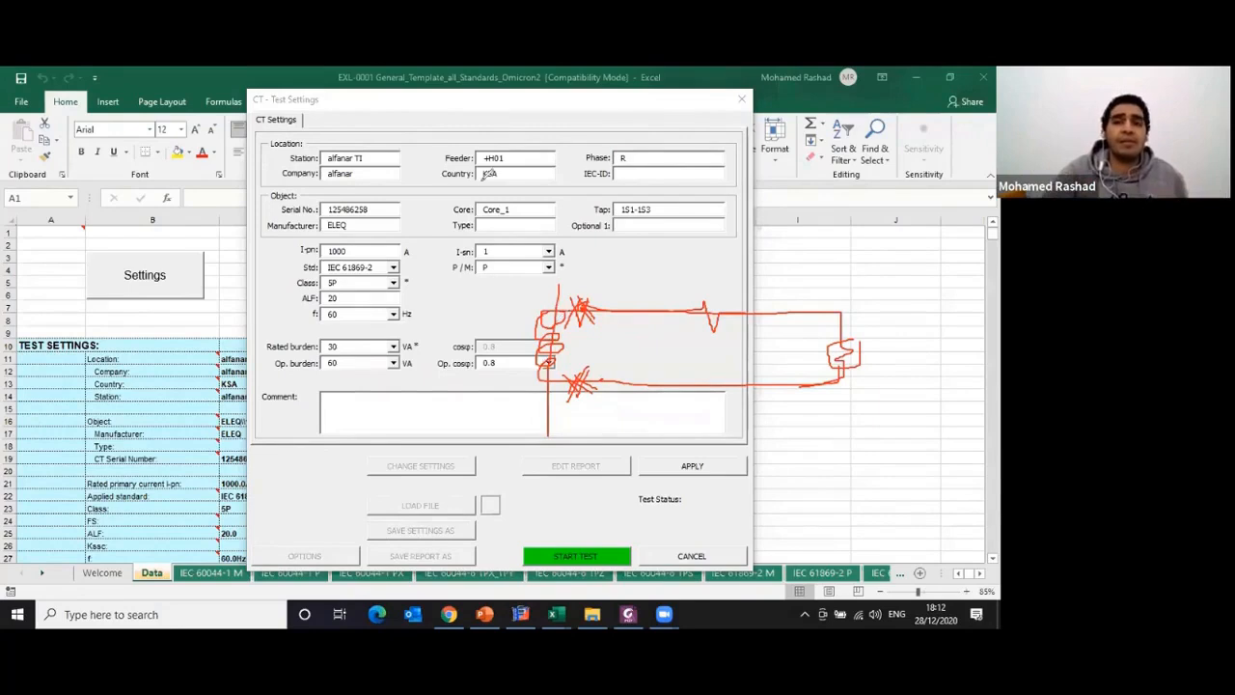
# - Erase the red hand-drawn circuit sketch covering the CT test settings
pyautogui.click(631, 129)
pyautogui.moveTo(579, 306)
pyautogui.mouseDown()
pyautogui.moveTo(598, 347)
pyautogui.moveTo(607, 326)
pyautogui.moveTo(846, 344)
pyautogui.mouseUp()
pyautogui.click(846, 344)
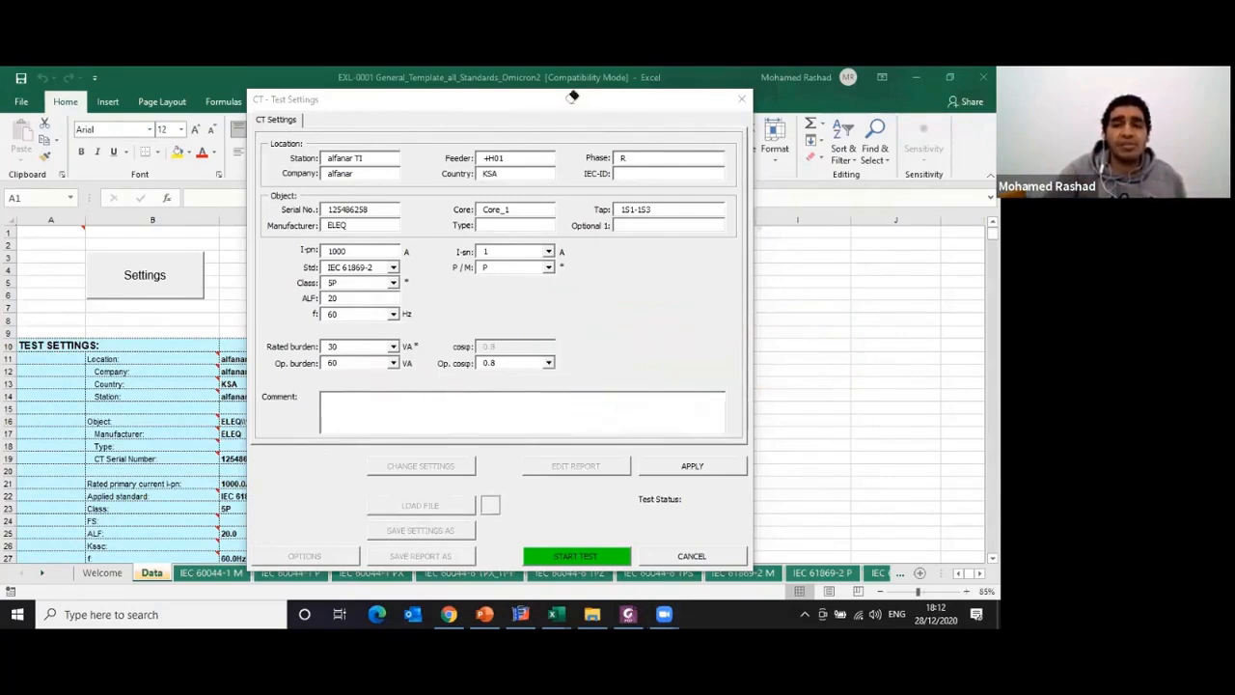
# - Set the operating burden to 35 VA and run the CT test
pyautogui.click(347, 364)
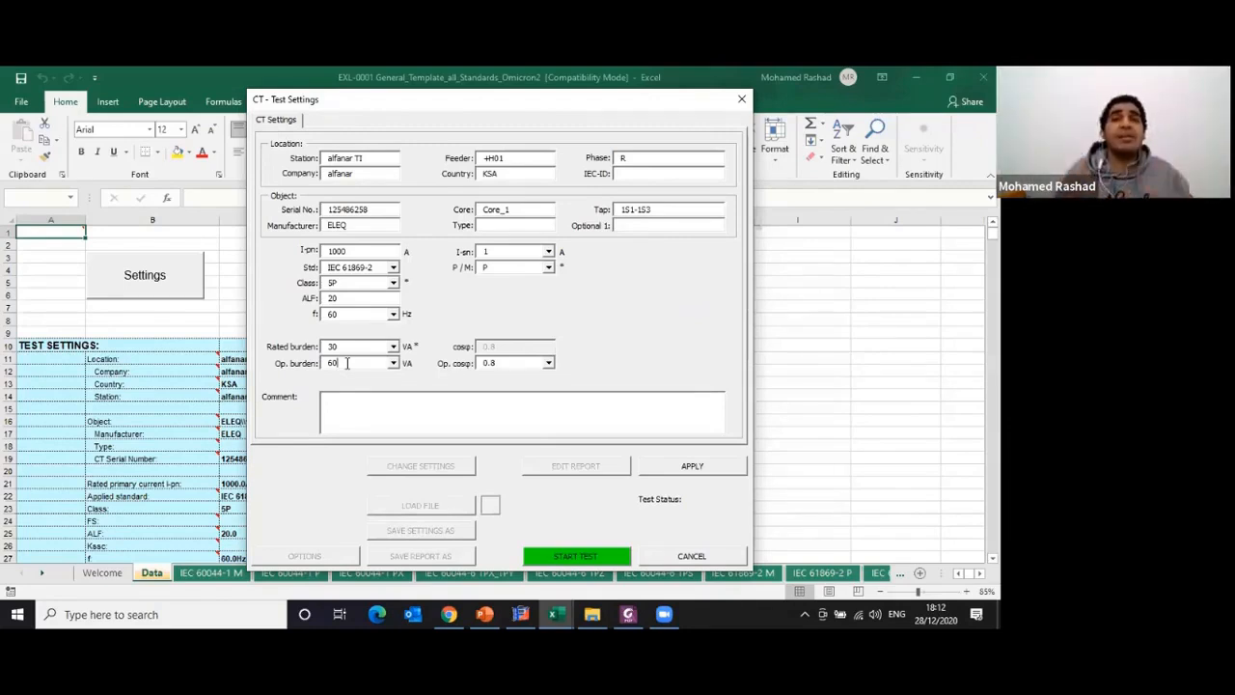
pyautogui.moveTo(347, 363); pyautogui.dragTo(243, 369)
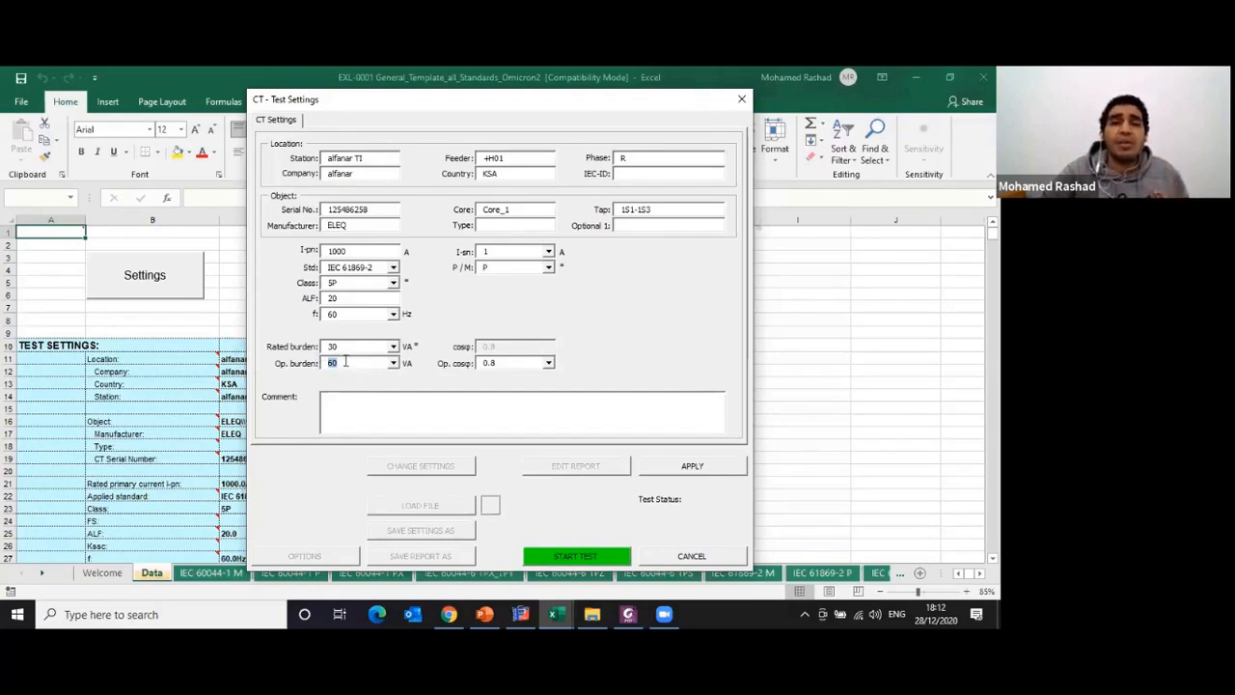
pyautogui.moveTo(340, 346); pyautogui.dragTo(318, 353)
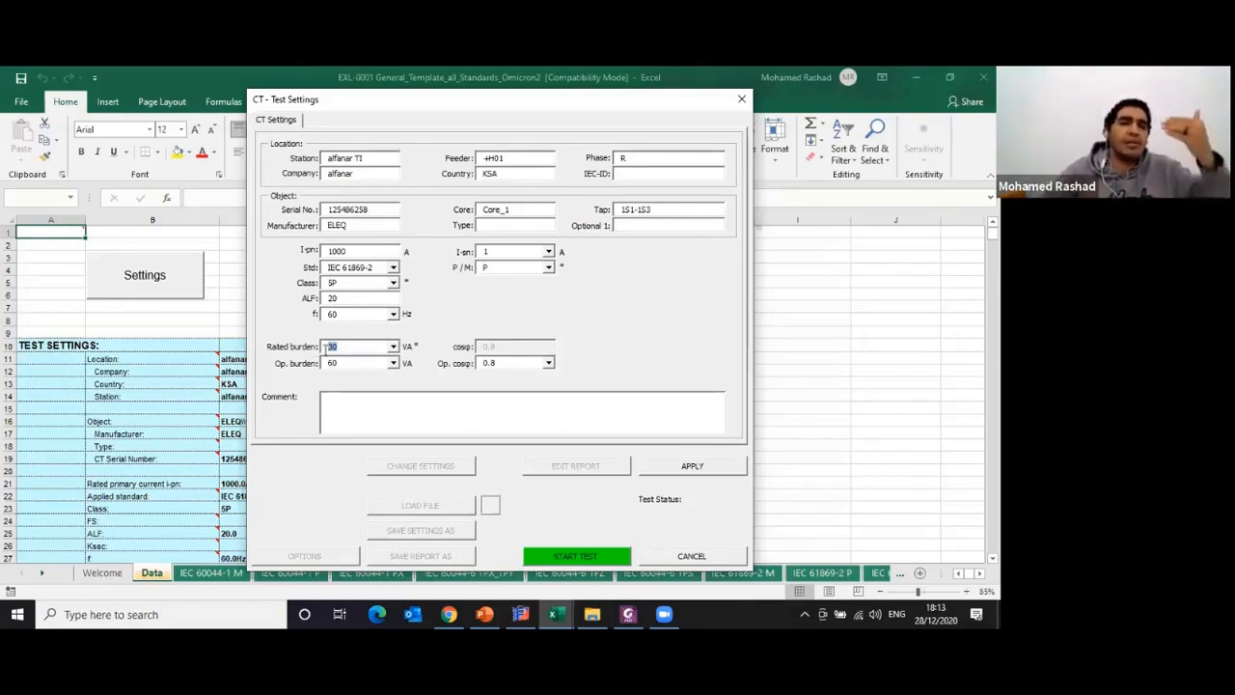
pyautogui.click(357, 362)
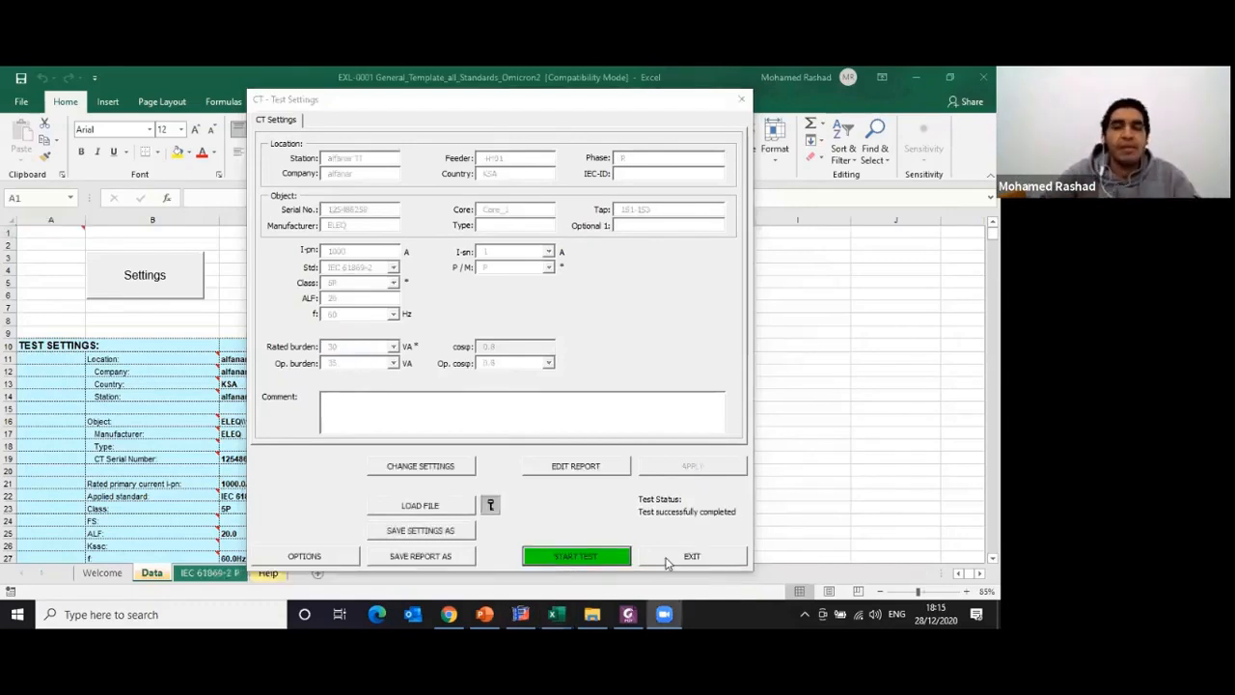
# - Exit the CT test settings and open the IEC 61869-2 P report sheet at a readable size
pyautogui.click(667, 557)
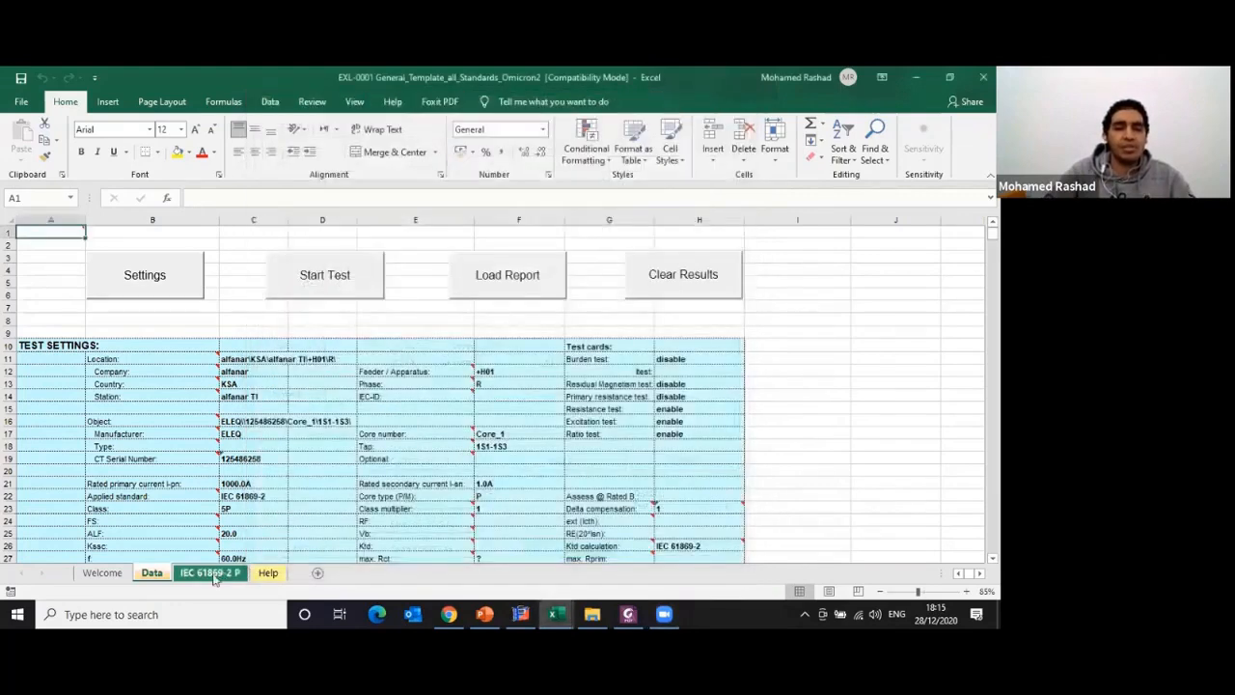
pyautogui.click(212, 573)
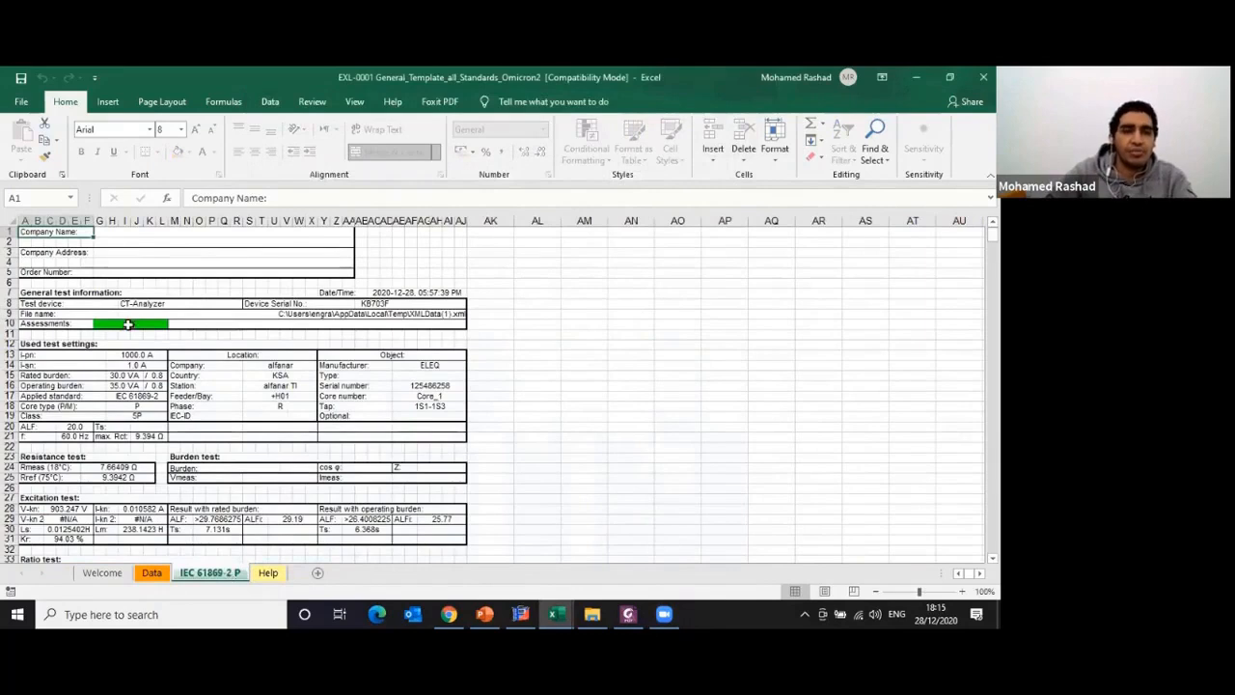
pyautogui.scroll(3, 128, 324)
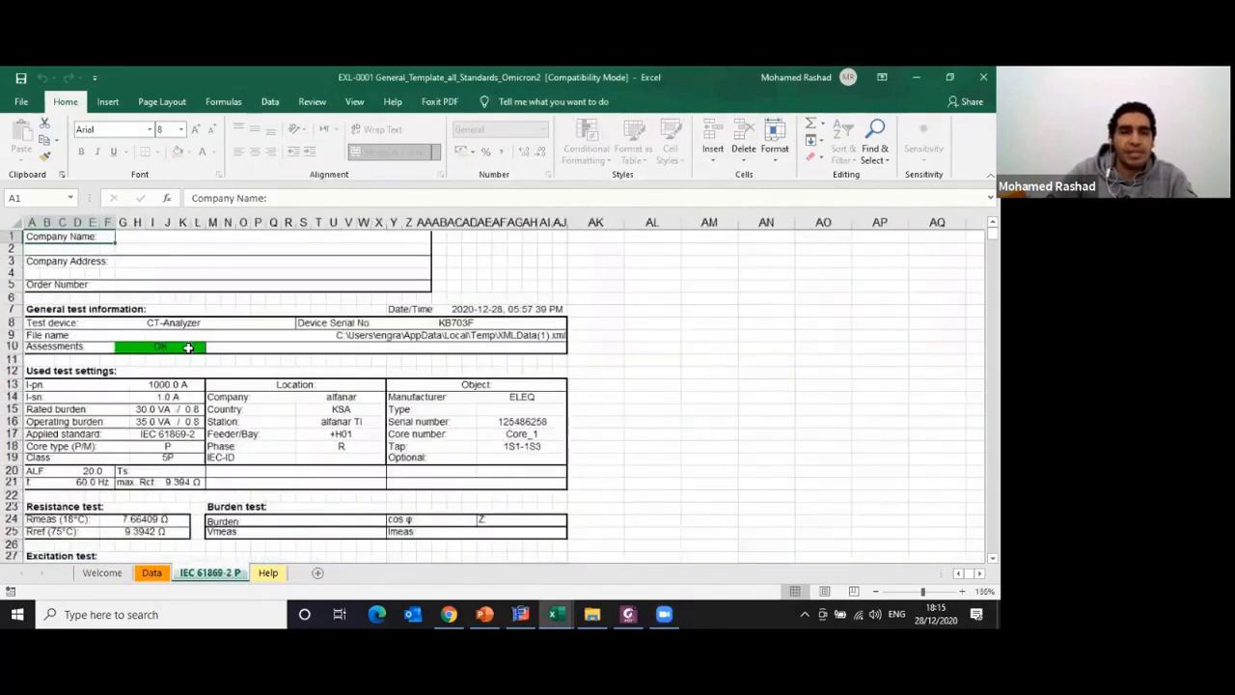
pyautogui.scroll(1, 188, 347)
pyautogui.scroll(-1, 511, 398)
pyautogui.scroll(-1, 511, 398)
# - Review the report's used test settings, covering location, object, rated currents, burdens, standard, core type, class, ALF and frequency
pyautogui.moveTo(413, 386); pyautogui.dragTo(412, 444)
pyautogui.moveTo(591, 384); pyautogui.dragTo(595, 460)
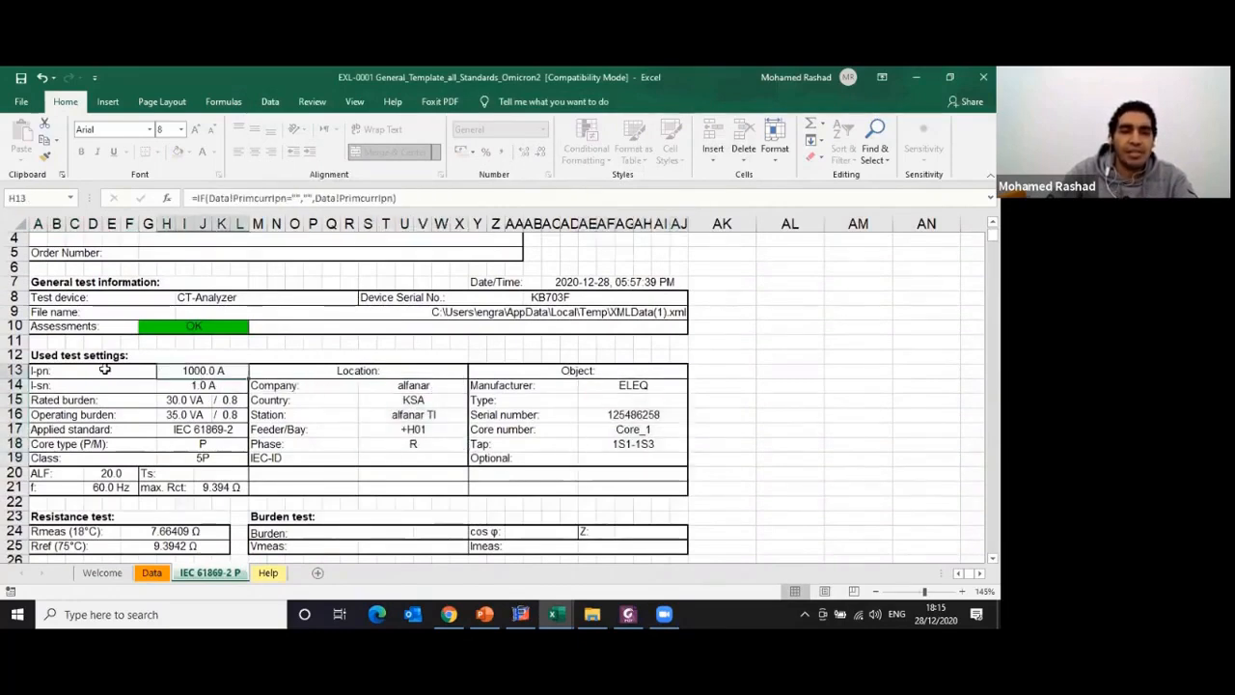
pyautogui.click(51, 354)
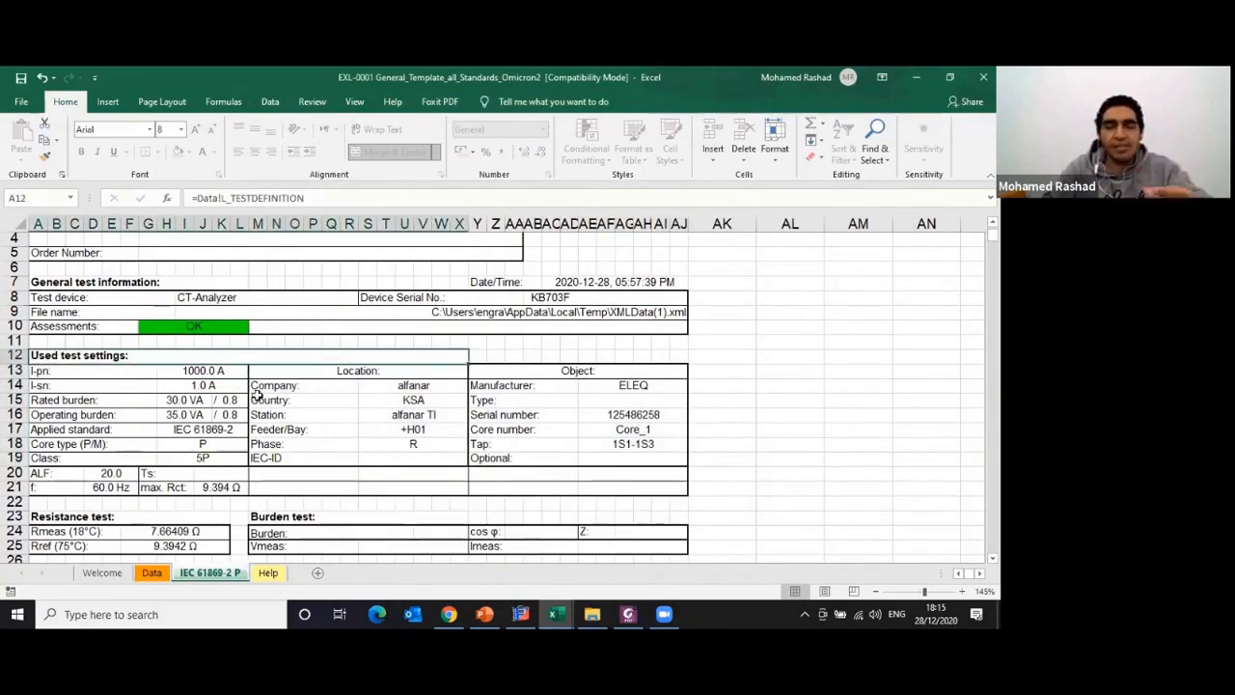
pyautogui.click(188, 371)
pyautogui.click(184, 387)
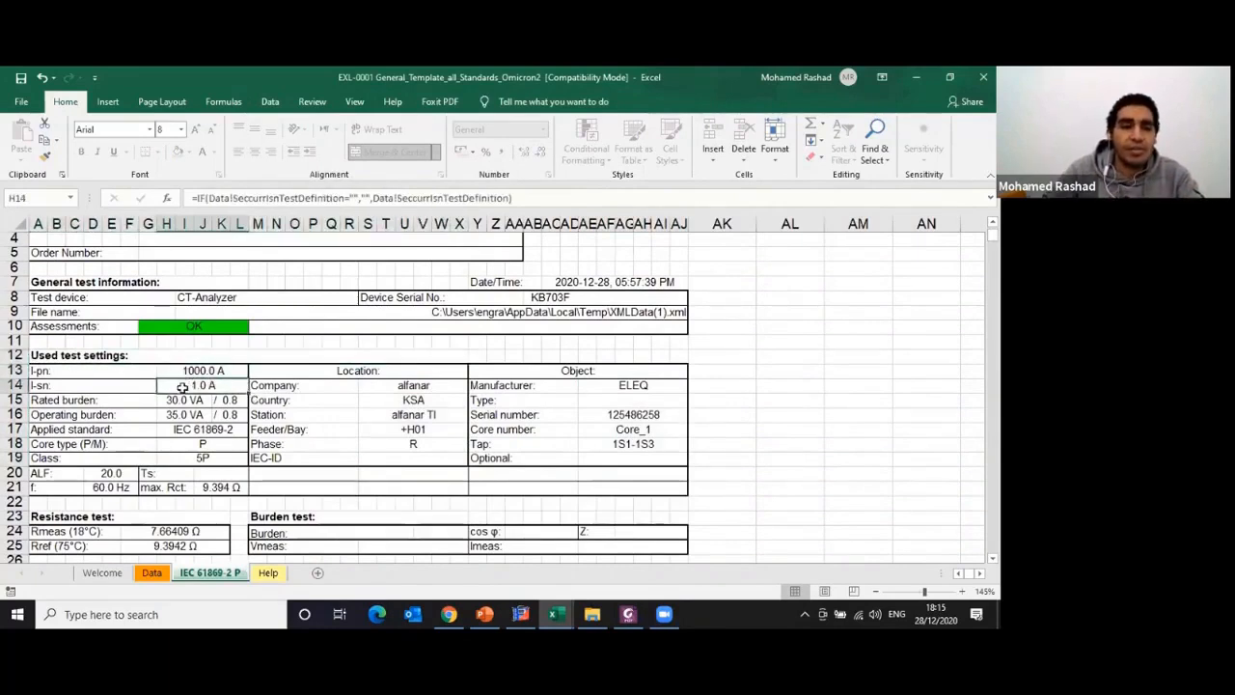
pyautogui.click(171, 400)
pyautogui.click(170, 414)
pyautogui.click(181, 429)
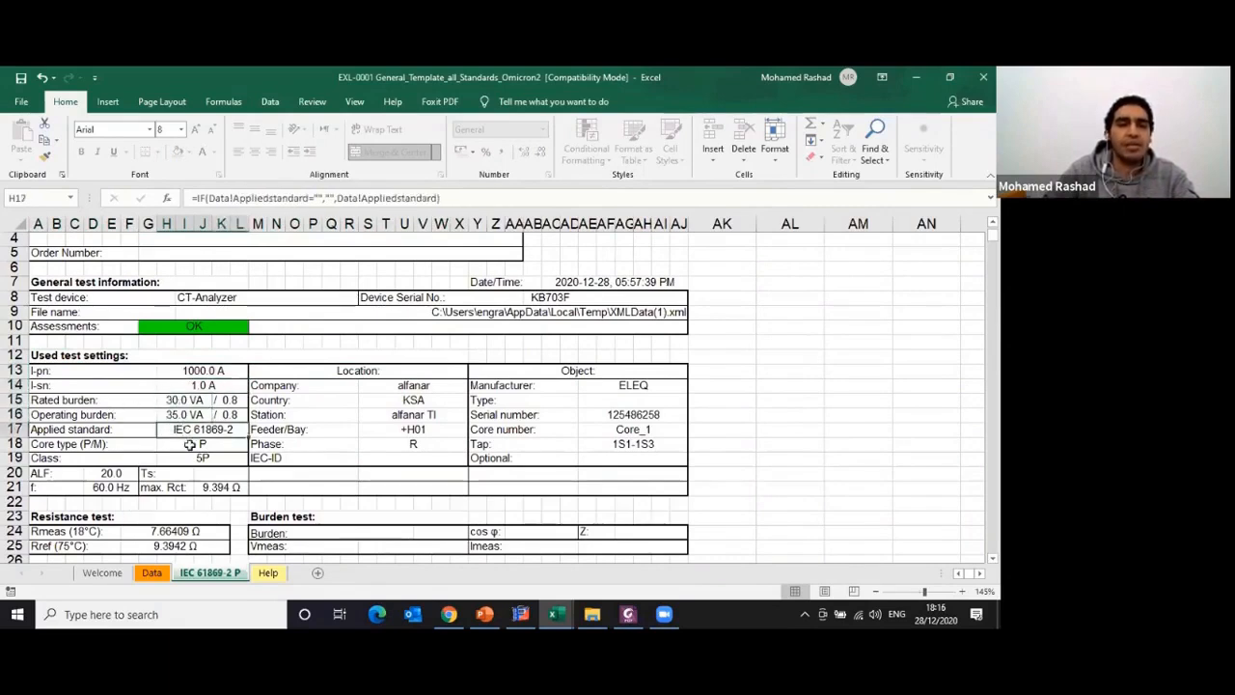
pyautogui.click(190, 444)
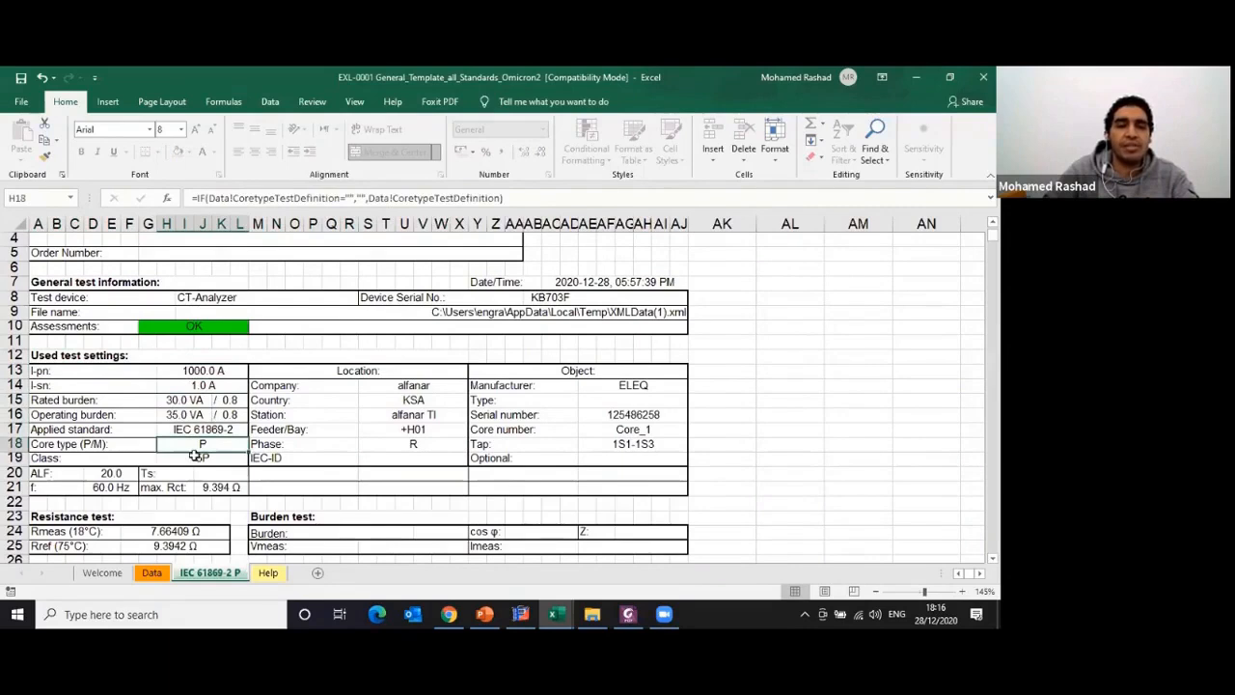
pyautogui.click(182, 459)
pyautogui.click(110, 472)
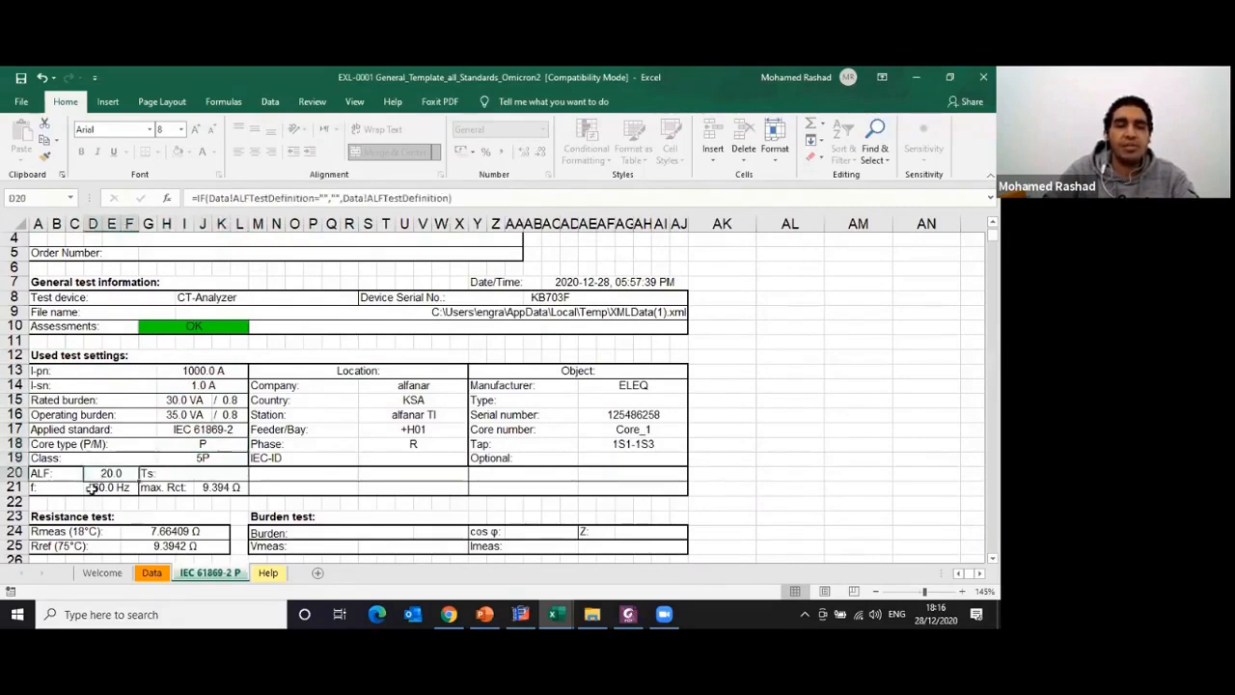
pyautogui.click(101, 487)
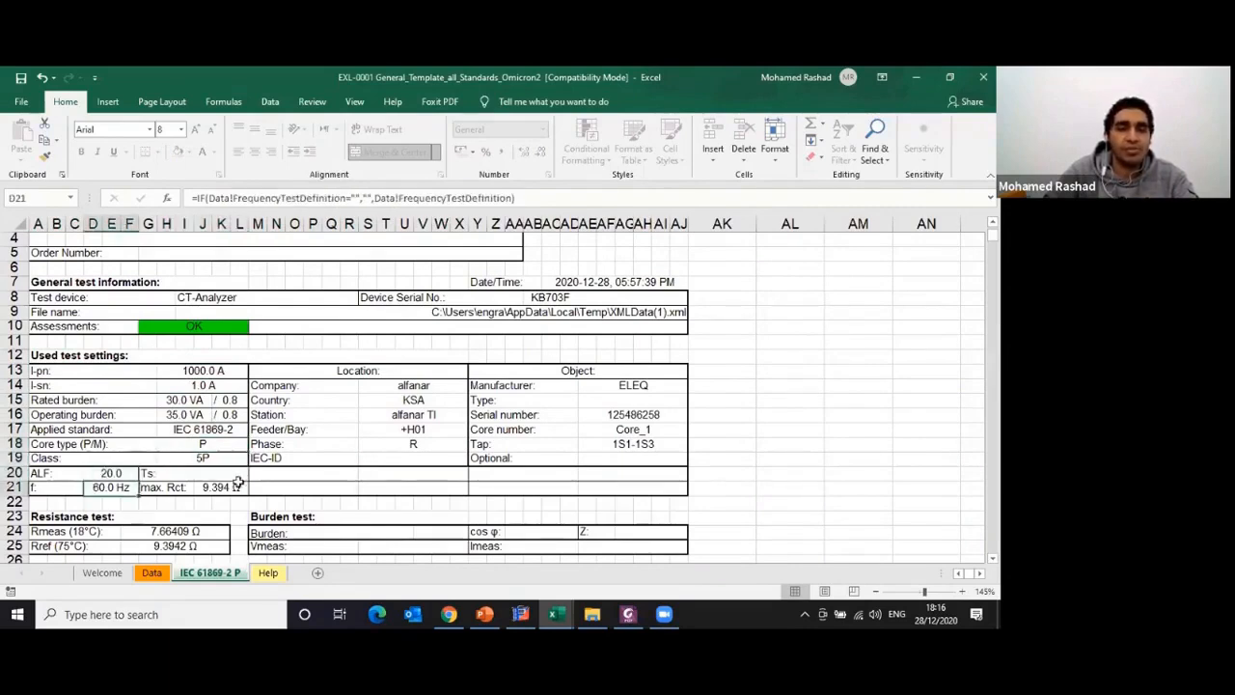
# - Examine the resistance test results for the measured winding resistance and the resistance at reference temperature
pyautogui.scroll(-5, 218, 473)
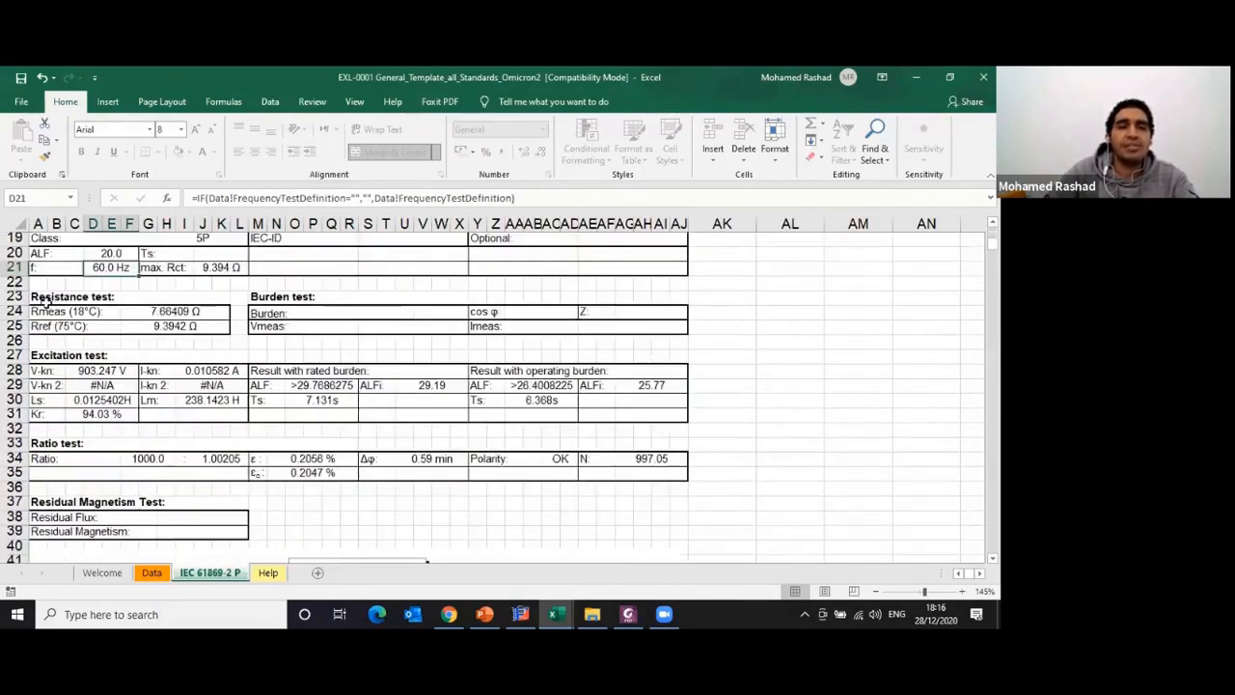
pyautogui.click(49, 298)
pyautogui.click(151, 315)
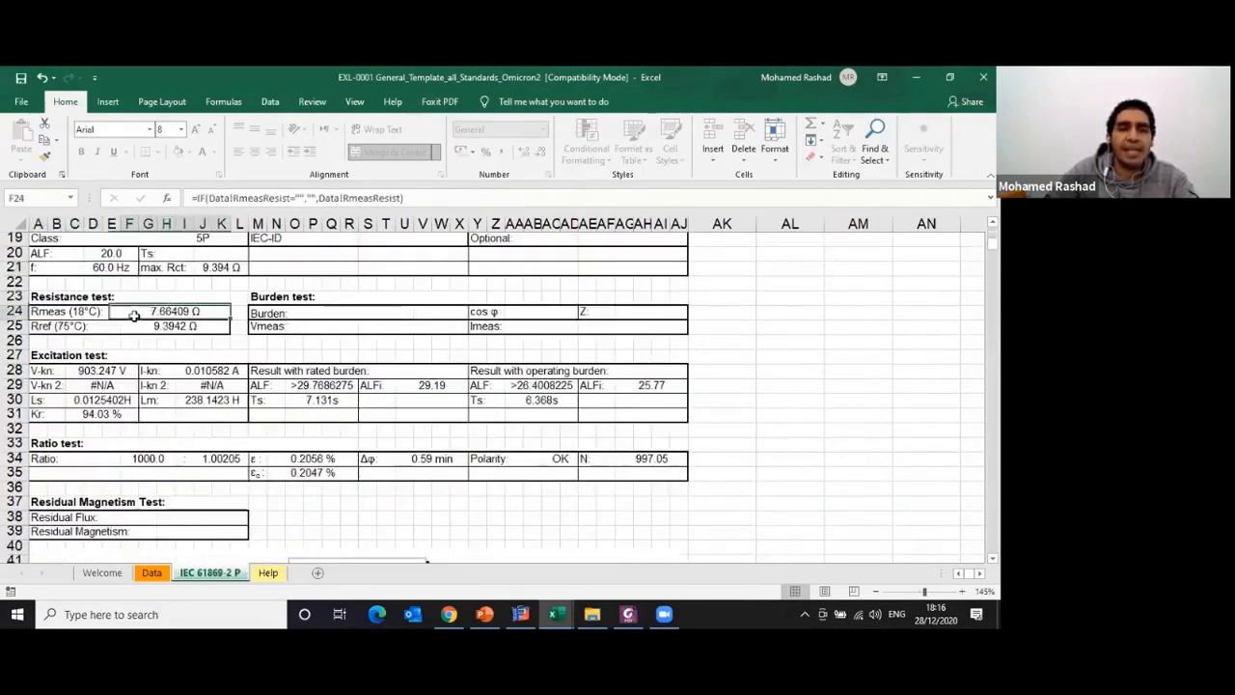
pyautogui.click(87, 318)
pyautogui.click(164, 328)
pyautogui.click(74, 328)
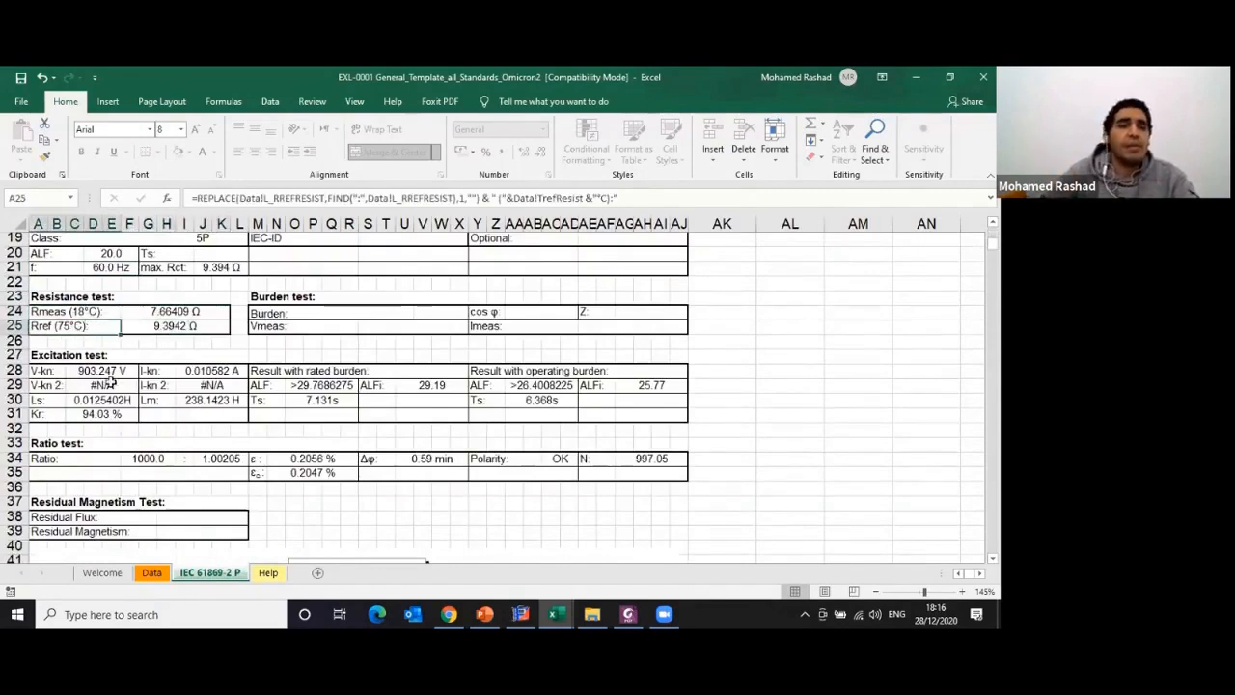
# - Examine the excitation test results for knee-point voltage and current, and the ALF with rated and operating burden
pyautogui.click(98, 371)
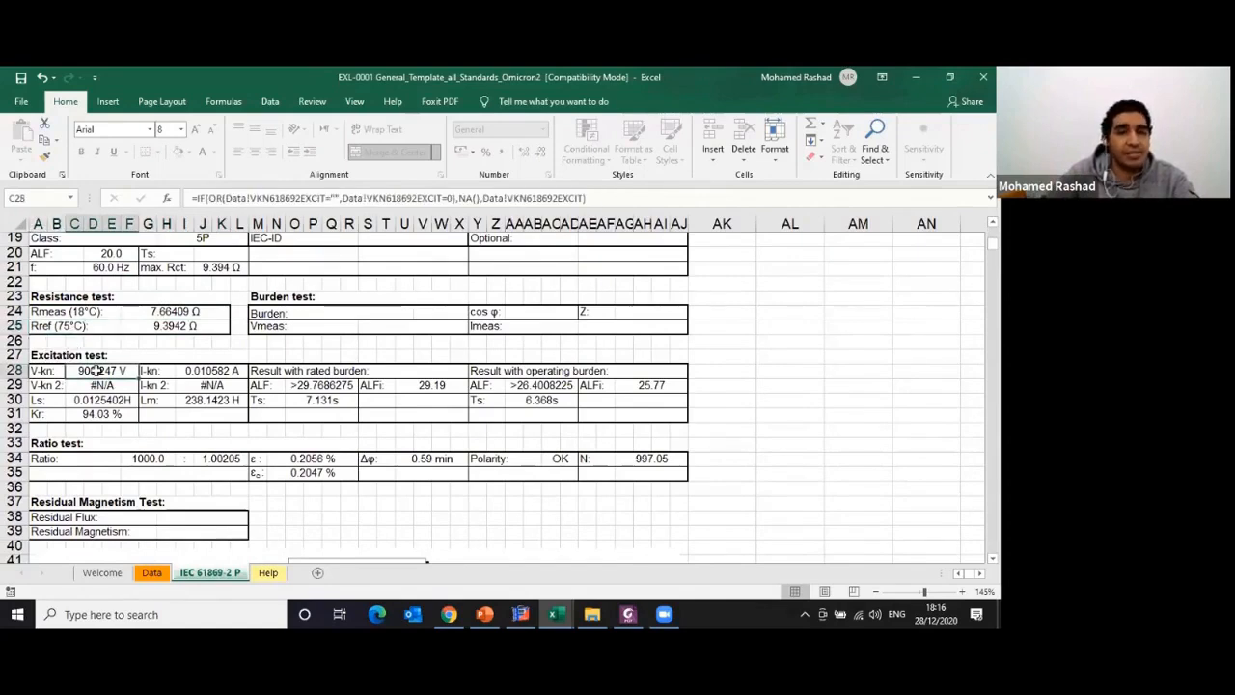
pyautogui.click(193, 370)
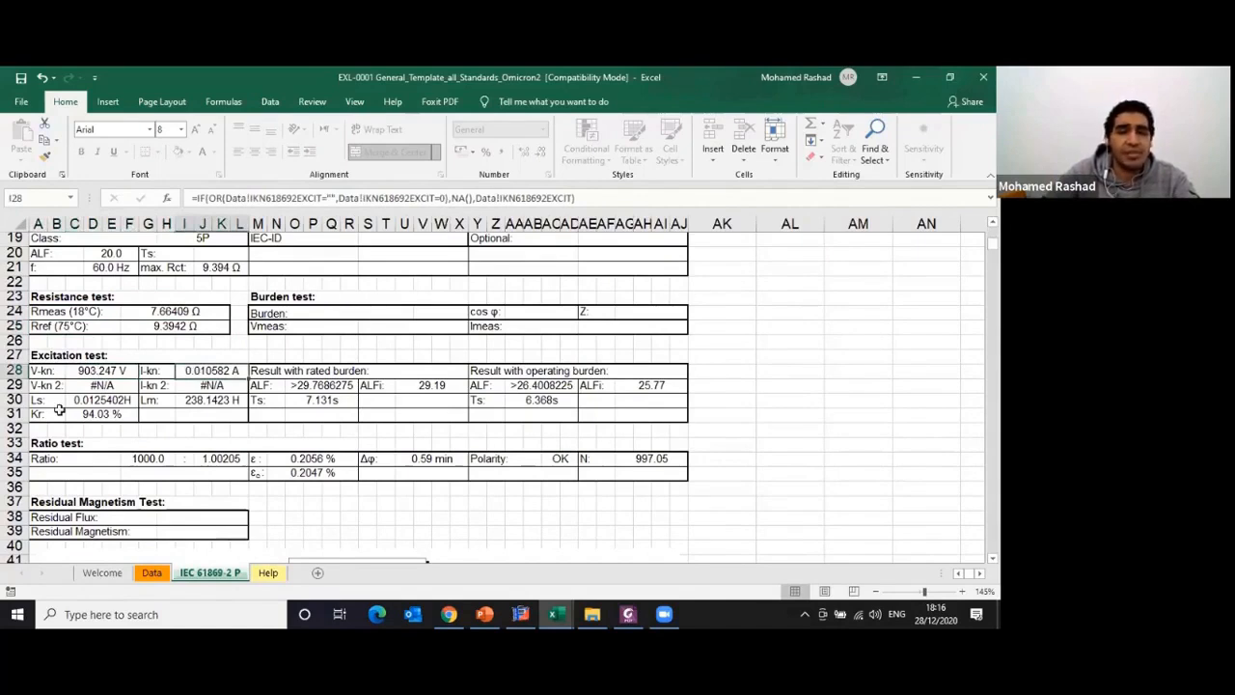
pyautogui.click(265, 387)
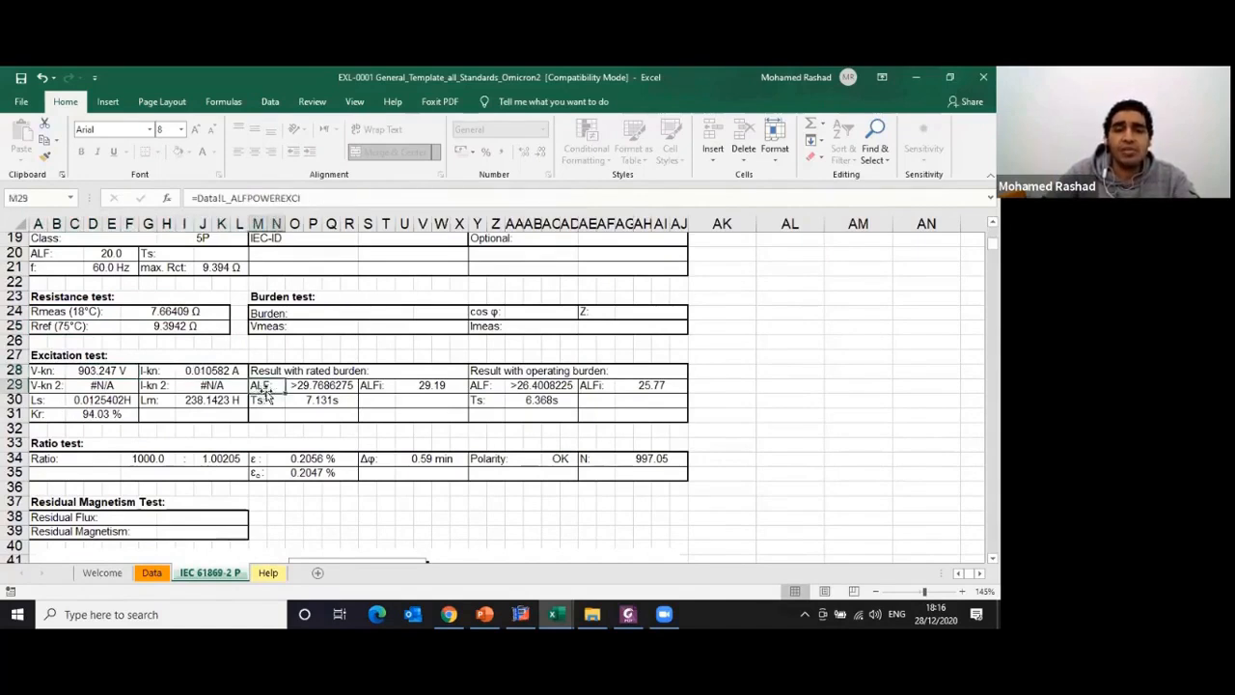
pyautogui.click(293, 388)
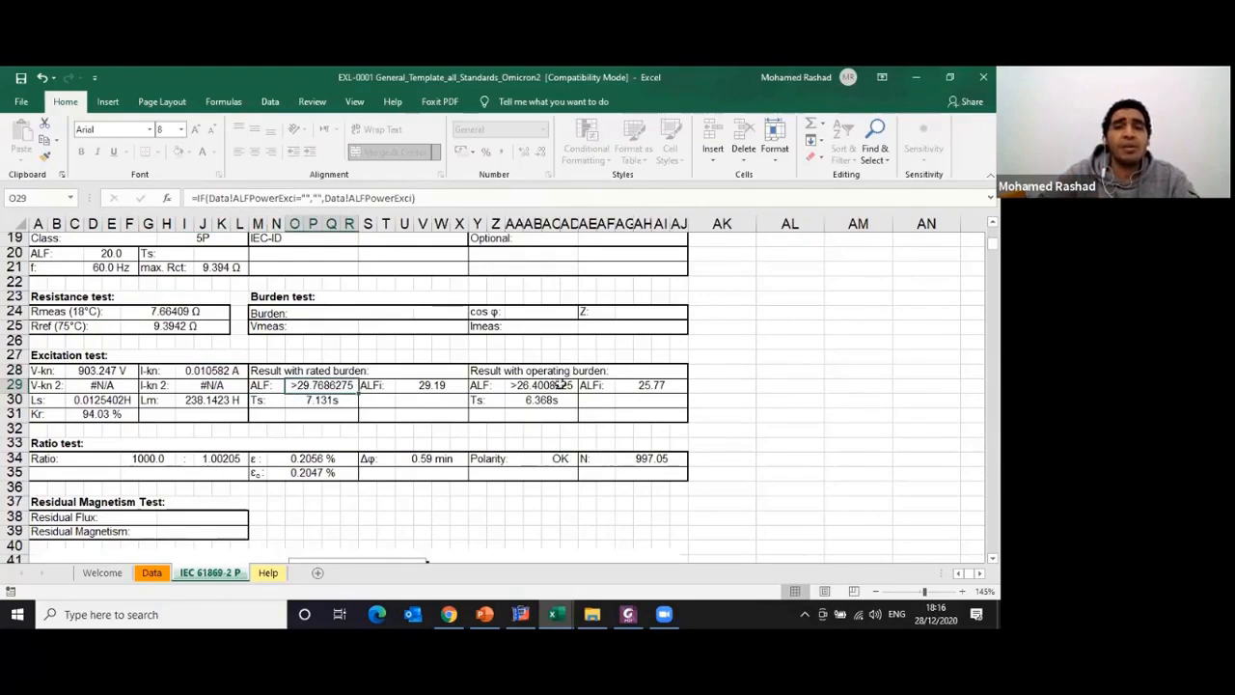
pyautogui.click(534, 370)
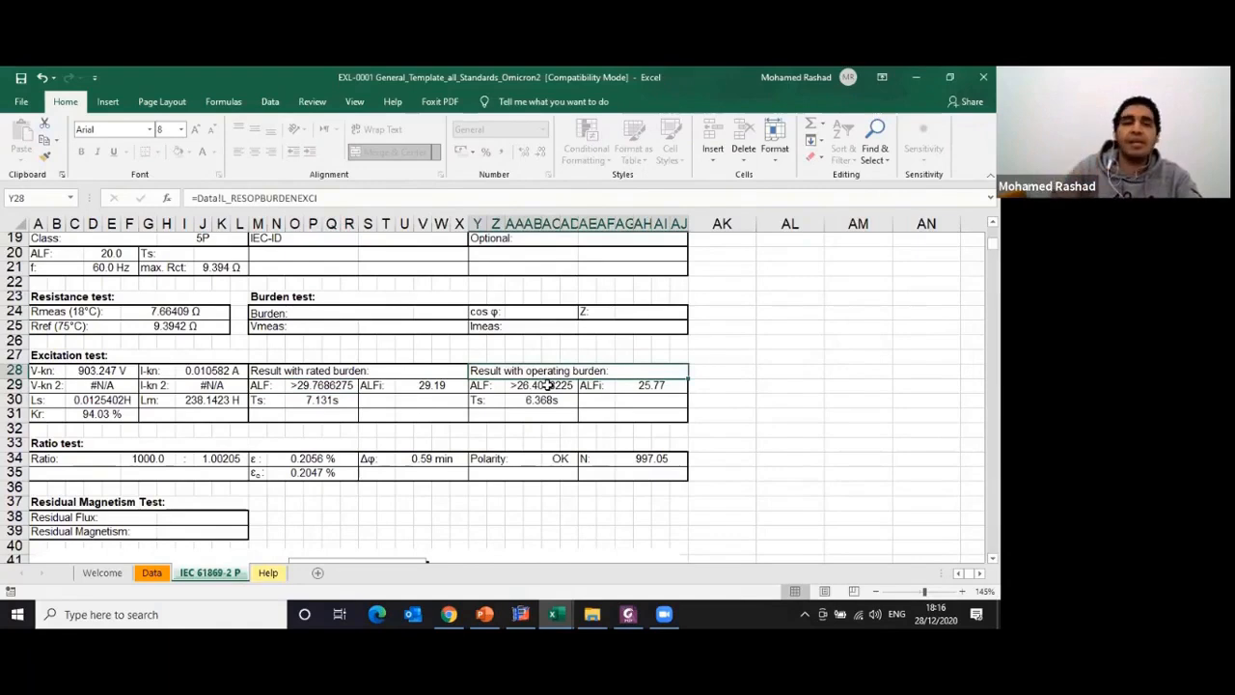
pyautogui.click(542, 385)
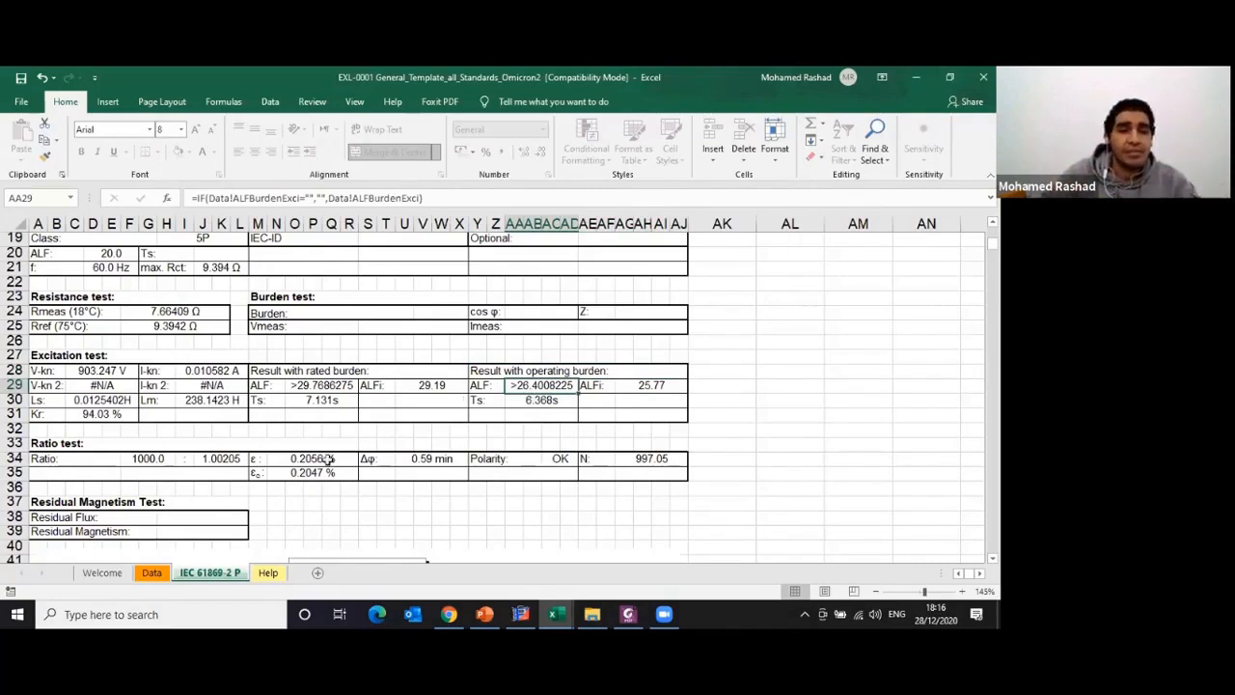
# - Examine the ratio test results for the measured ratio, ratio error, phase displacement and polarity
pyautogui.click(167, 458)
pyautogui.click(207, 458)
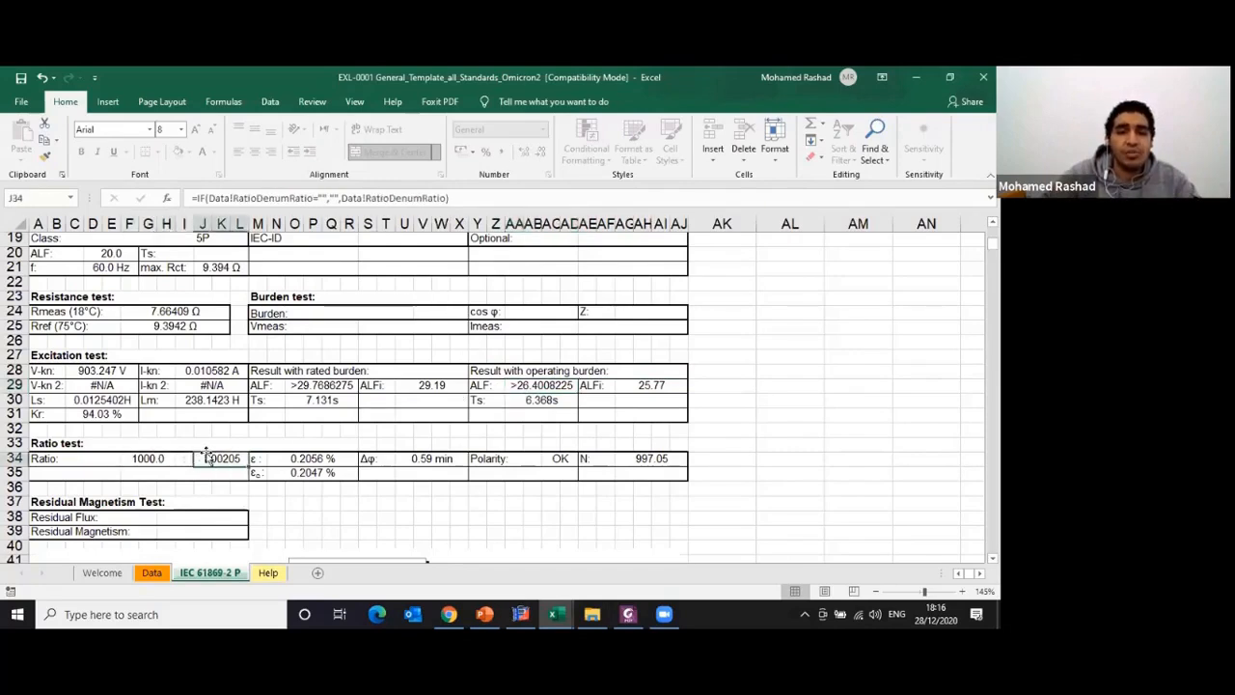
pyautogui.click(267, 462)
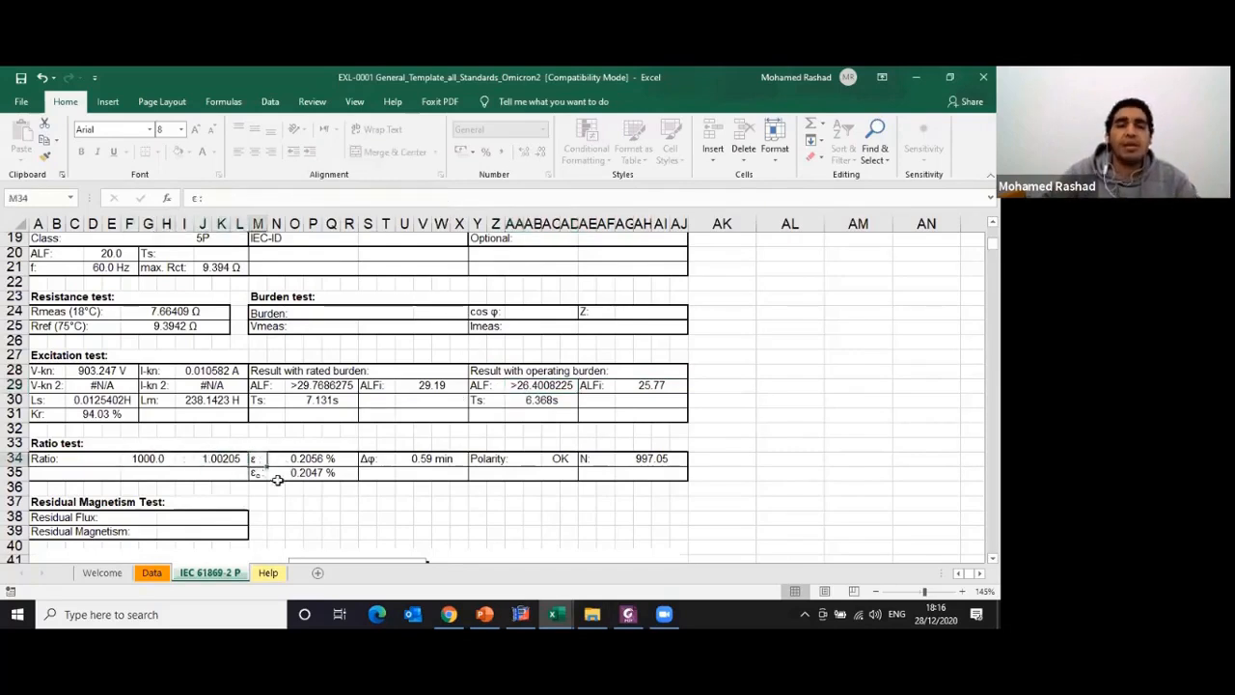
pyautogui.click(309, 461)
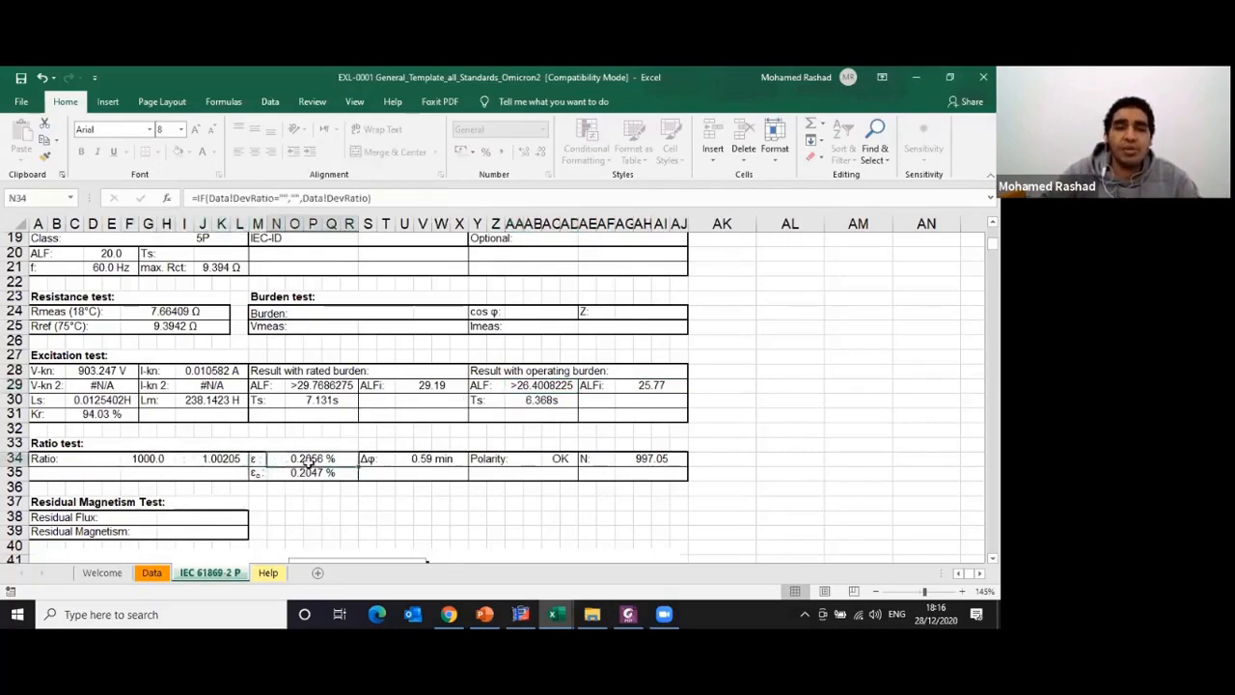
pyautogui.click(371, 461)
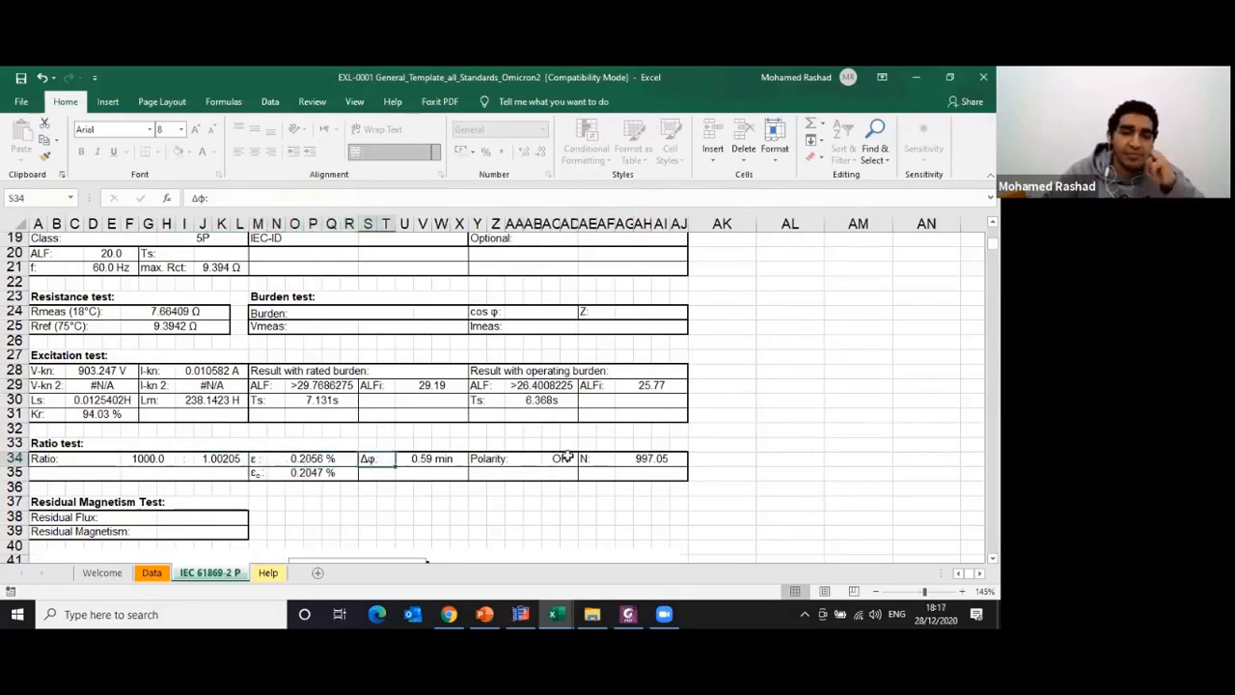
pyautogui.click(439, 461)
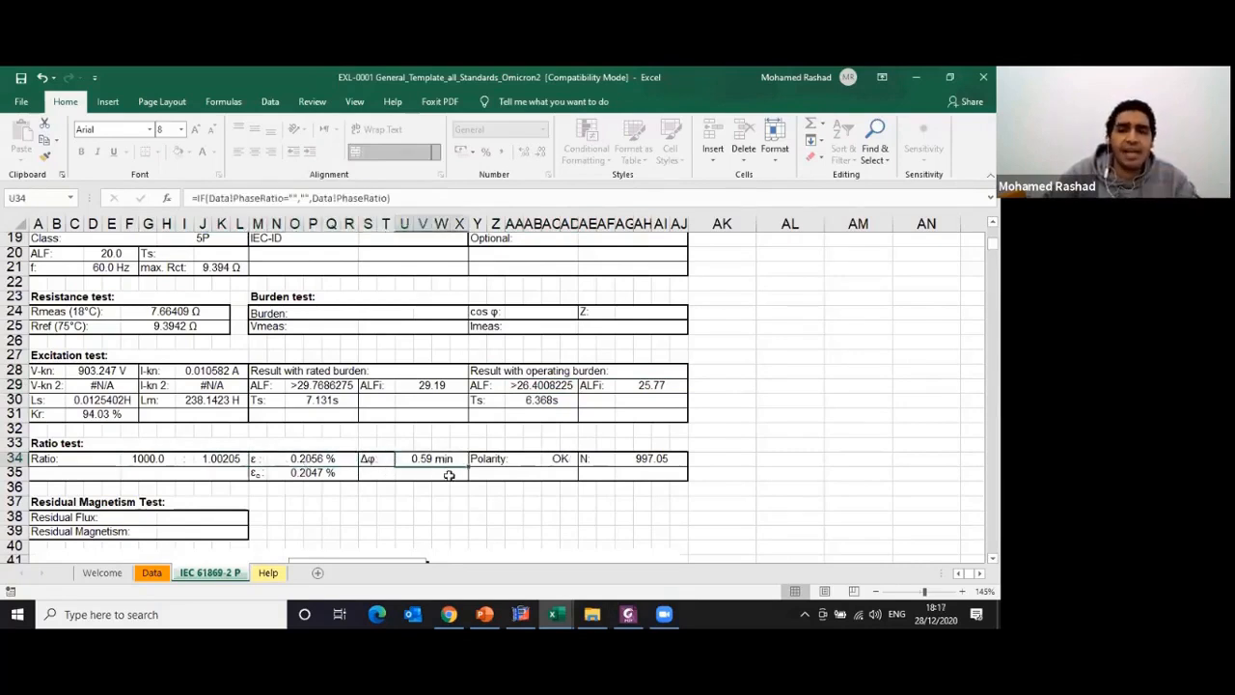
pyautogui.click(548, 463)
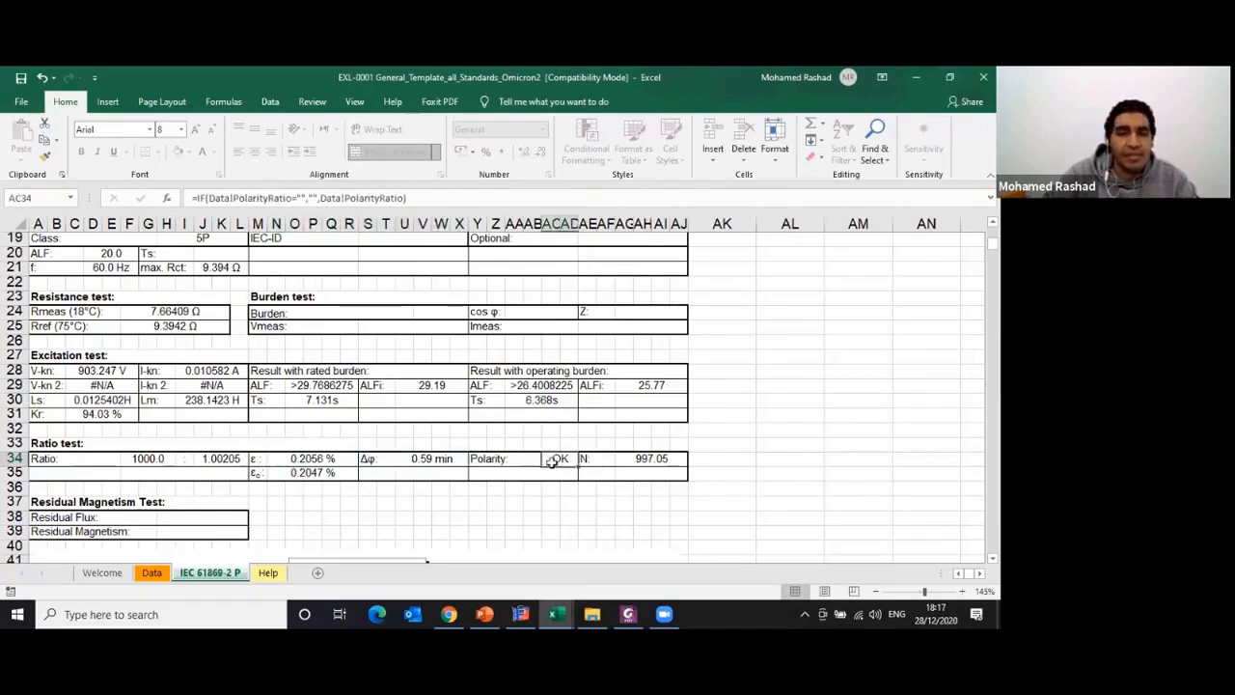
# - Inspect the excitation curve around its knee point and return to the beginning of the report
pyautogui.scroll(-3, 243, 465)
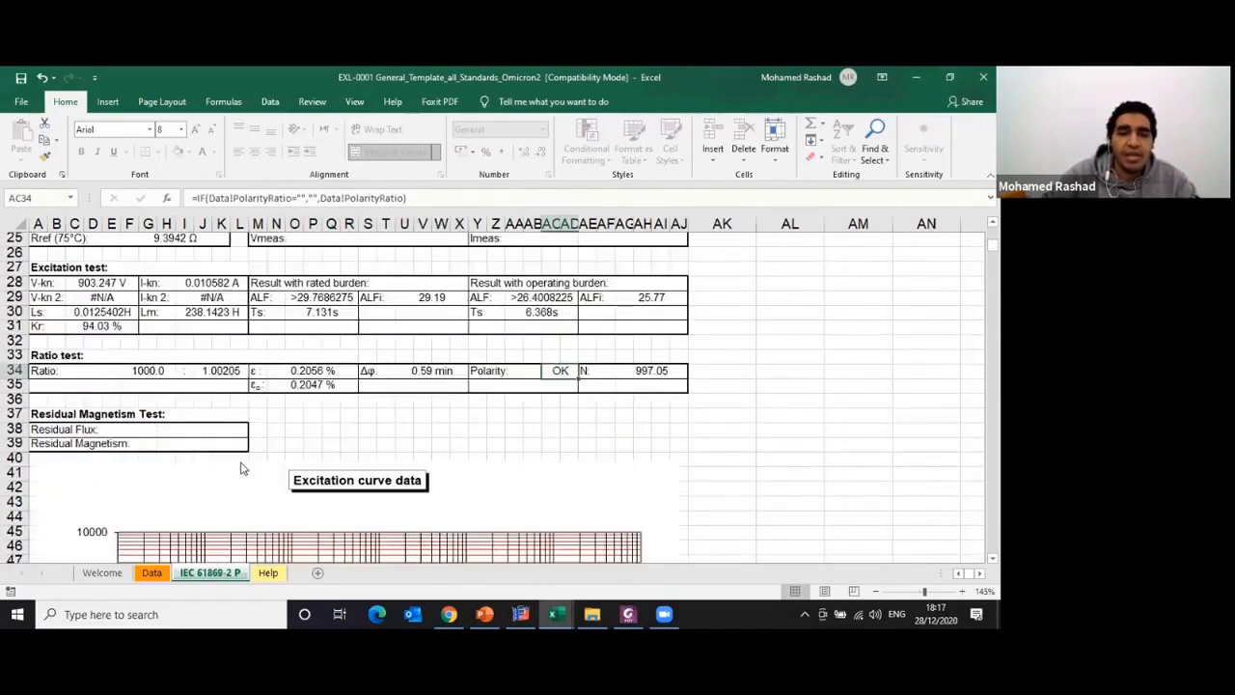
pyautogui.scroll(-2, 241, 469)
pyautogui.scroll(-3, 241, 467)
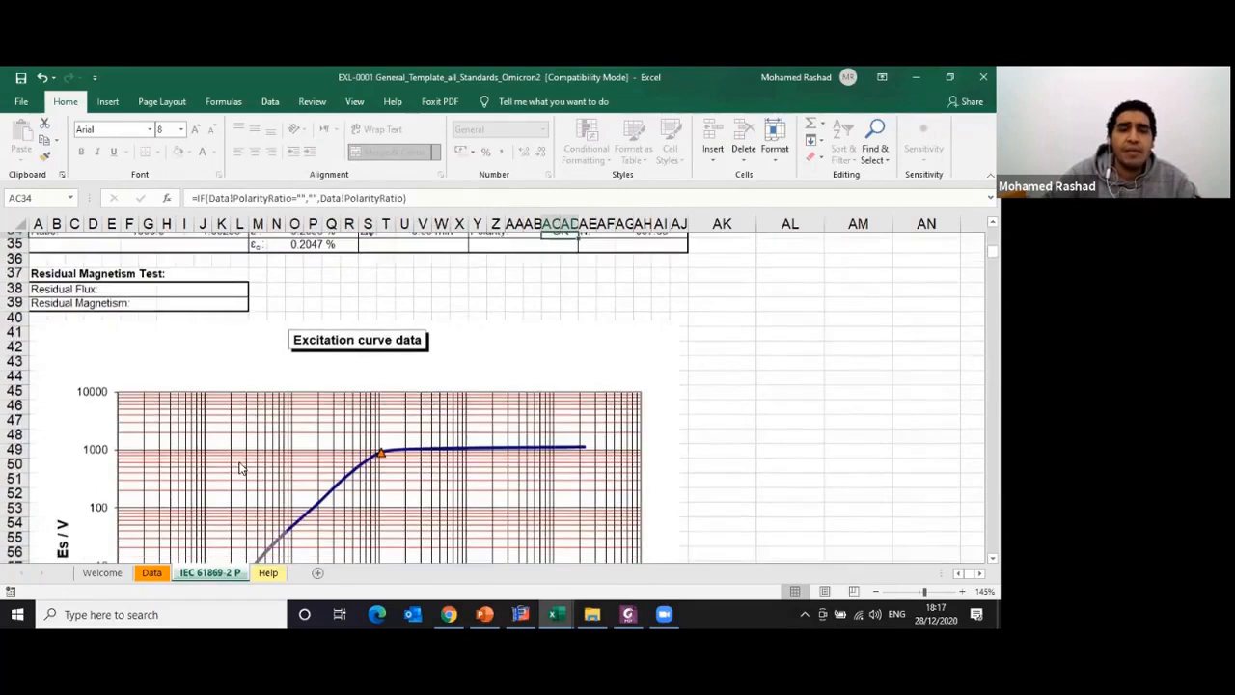
pyautogui.scroll(-1, 254, 421)
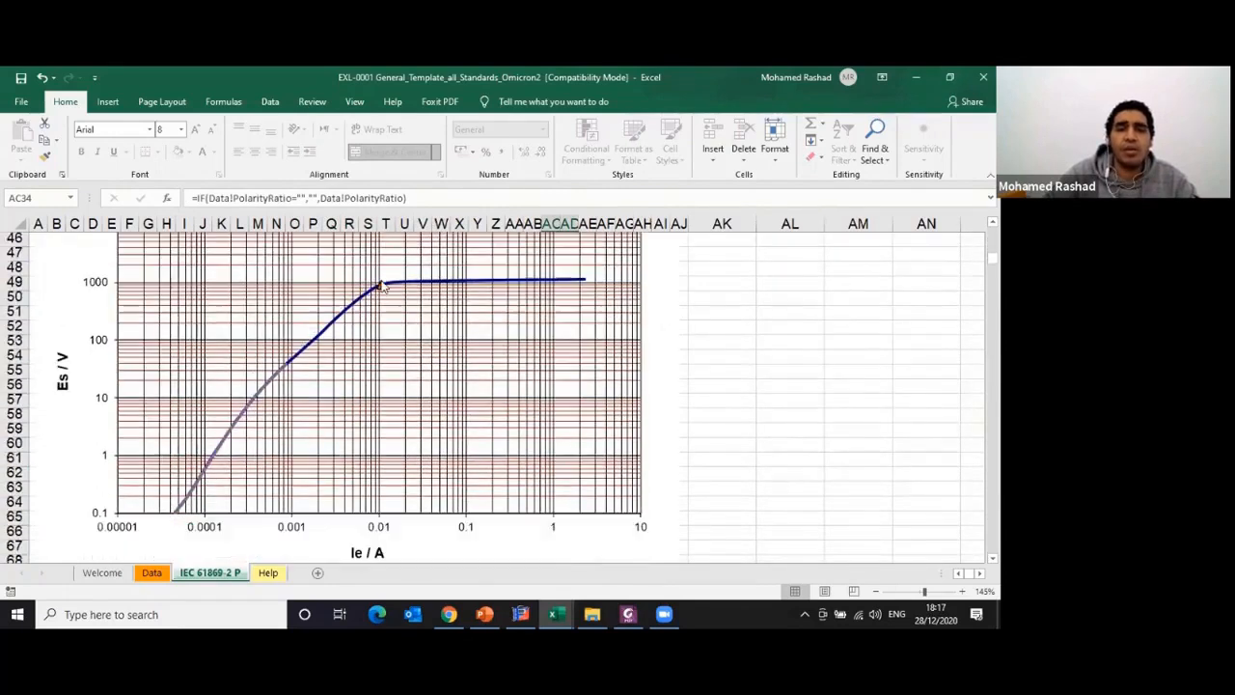
pyautogui.moveTo(370, 297)
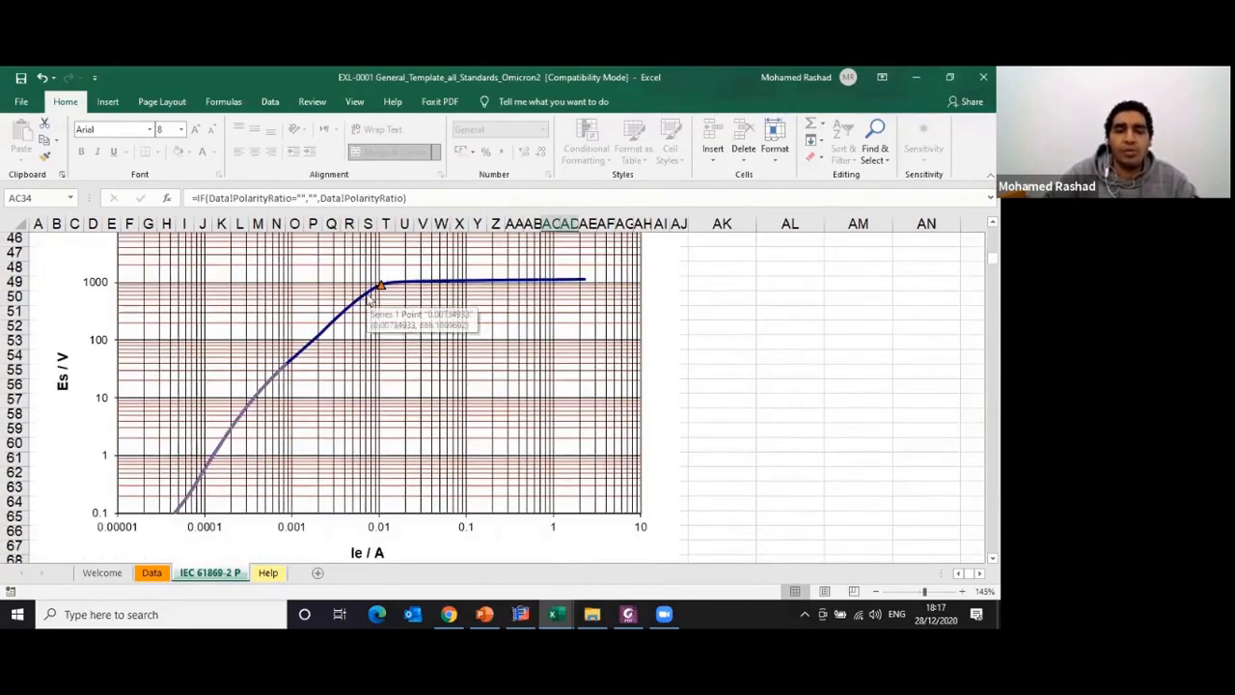
pyautogui.scroll(4, 368, 299)
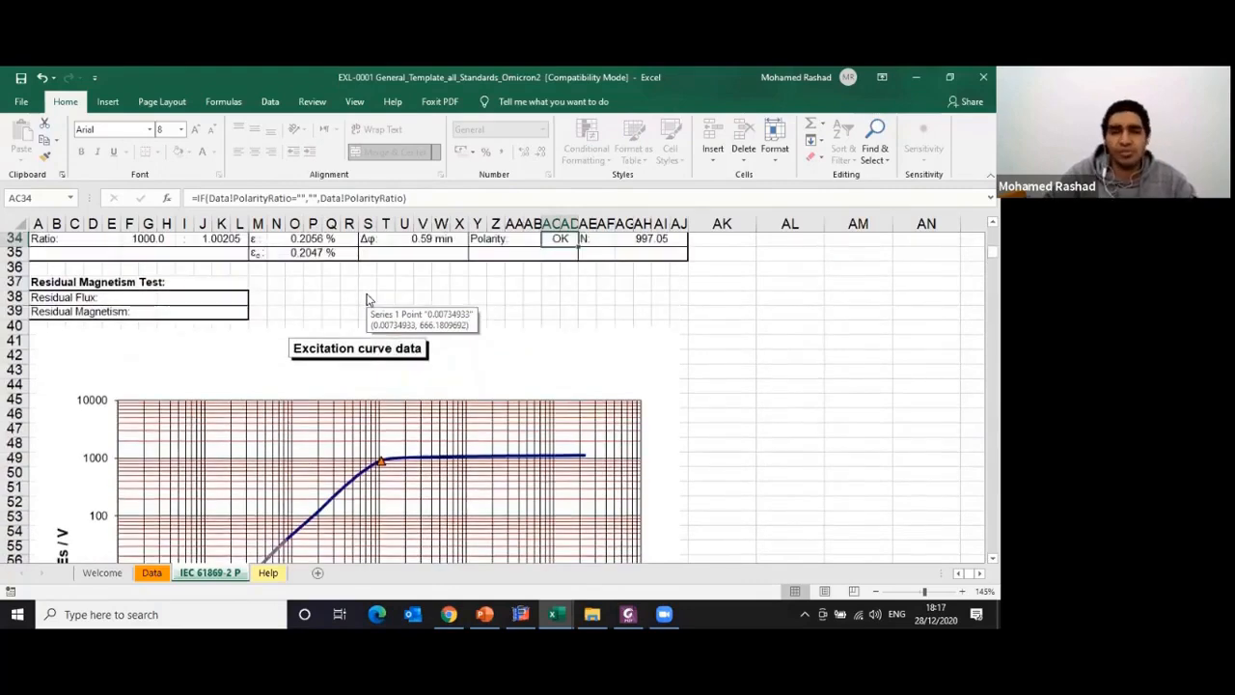
pyautogui.scroll(11, 367, 300)
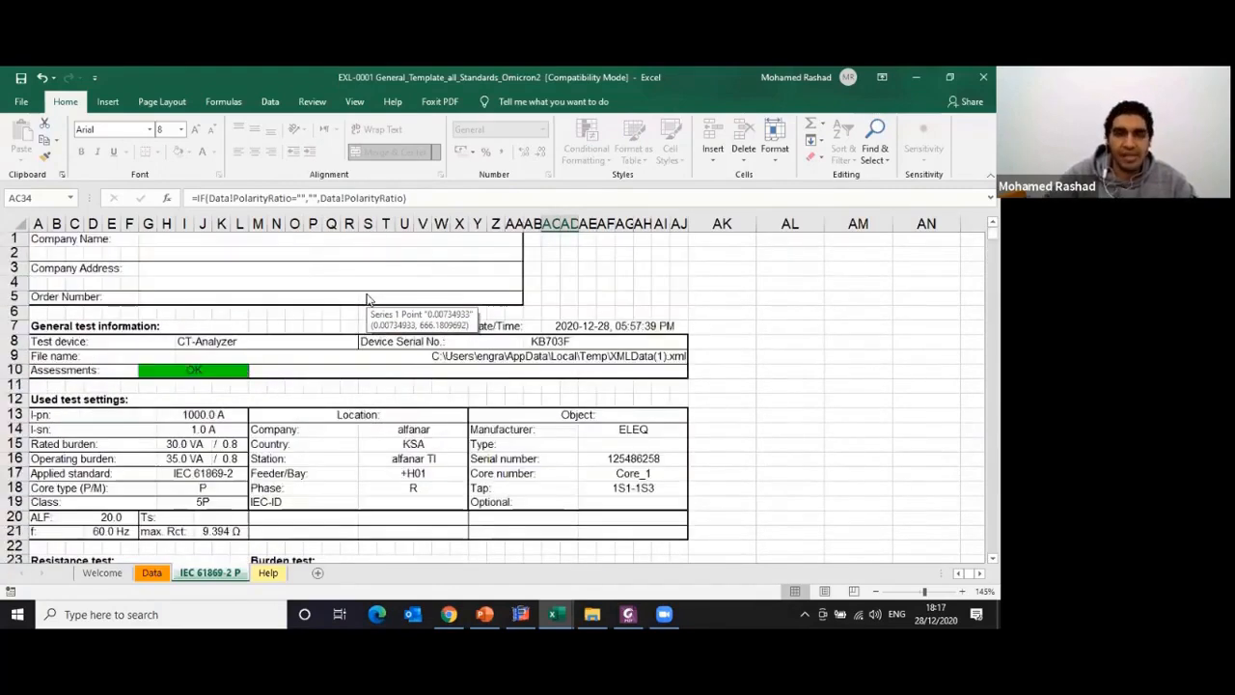